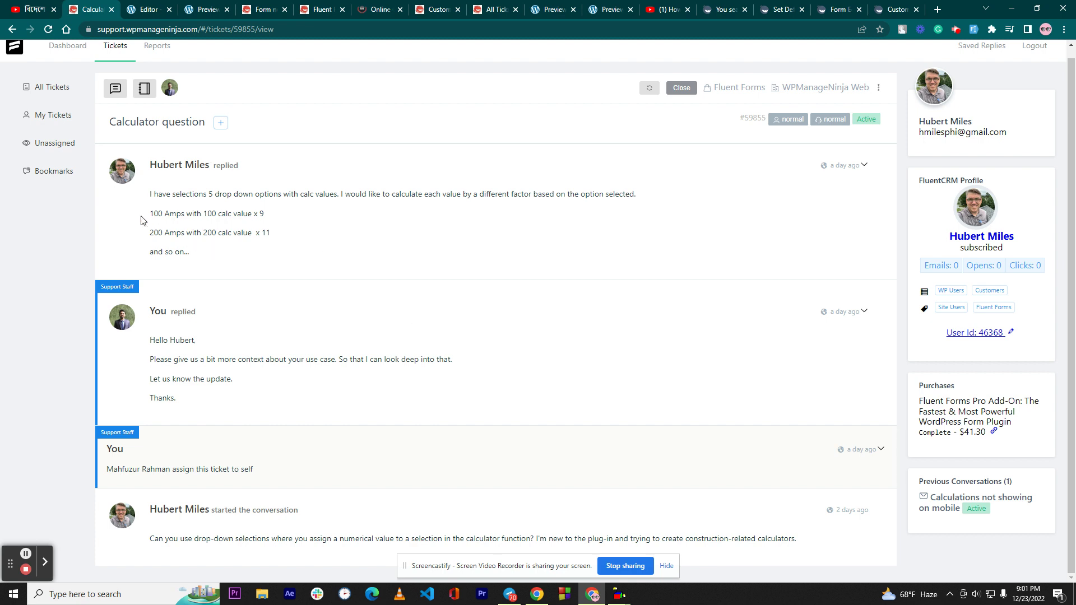
Highlight the ticket's 200 Amps and '100 calc value x 9' examples, then return to the service order form editor
left_click_drag(141, 219, 136, 242)
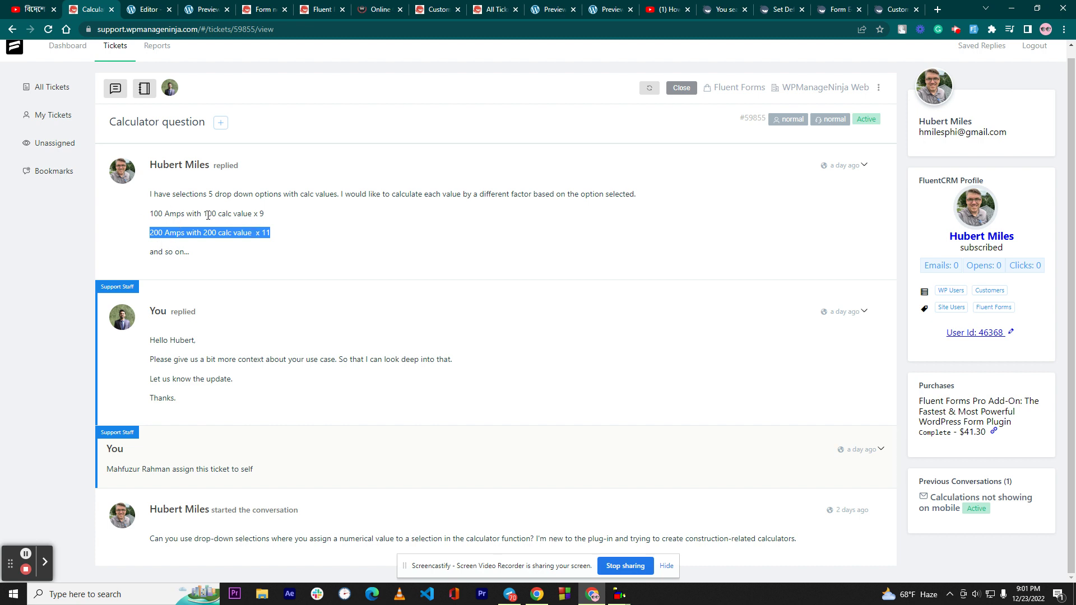
left_click_drag(208, 215, 300, 217)
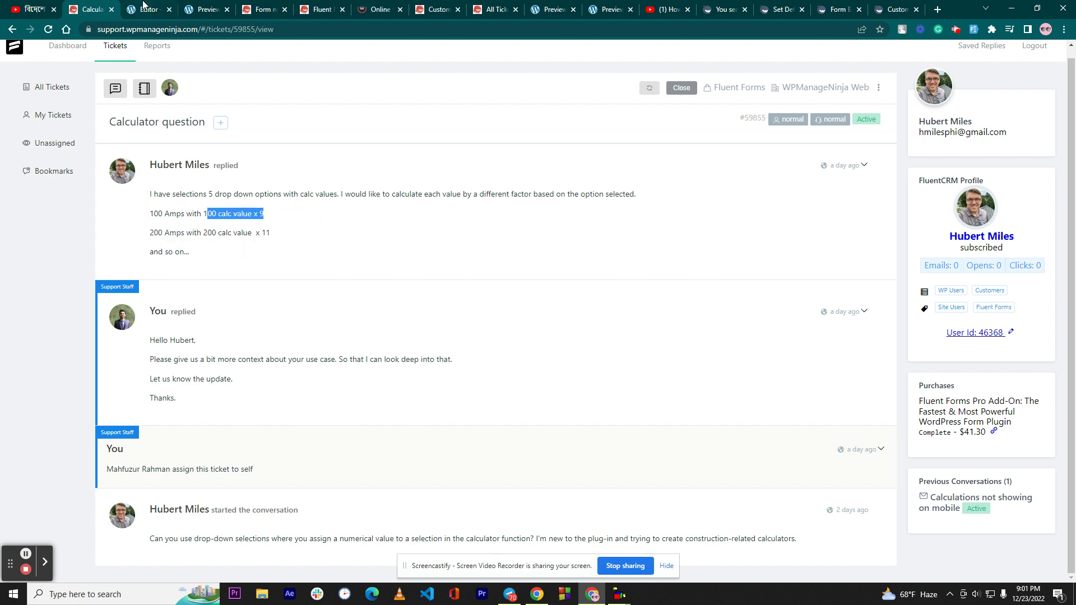
left_click(144, 7)
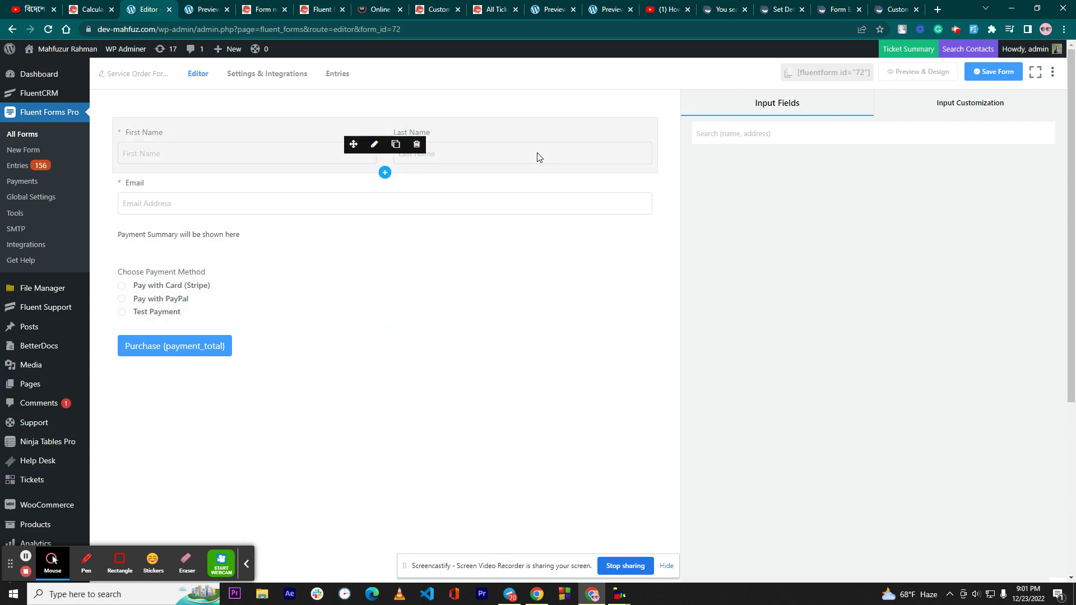
Search 'pay', add a Payment Item field above the Payment Summary, and open its settings
left_click(699, 134)
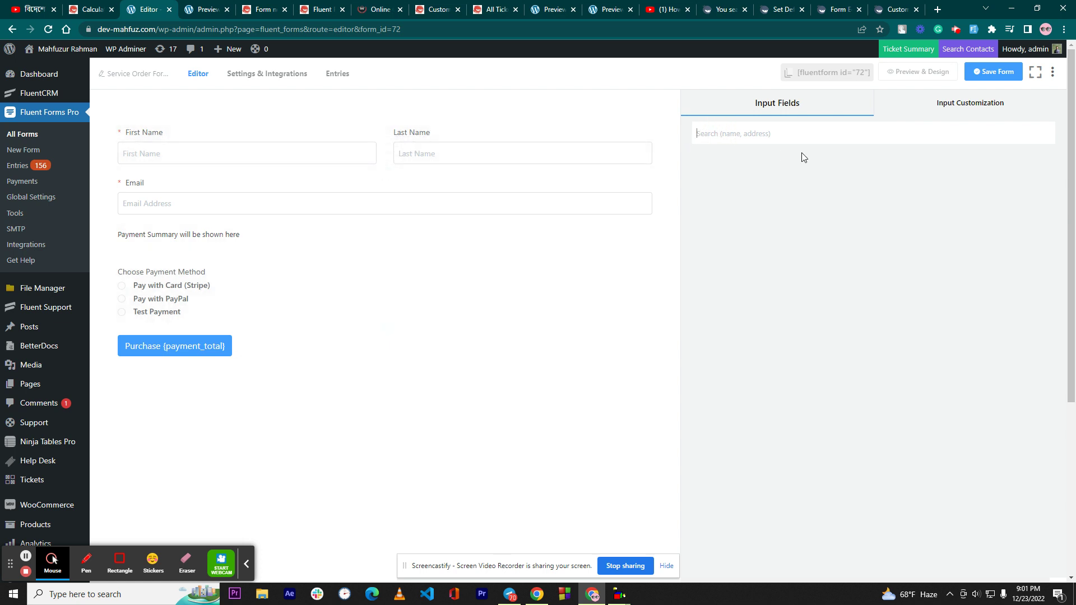
type("pay")
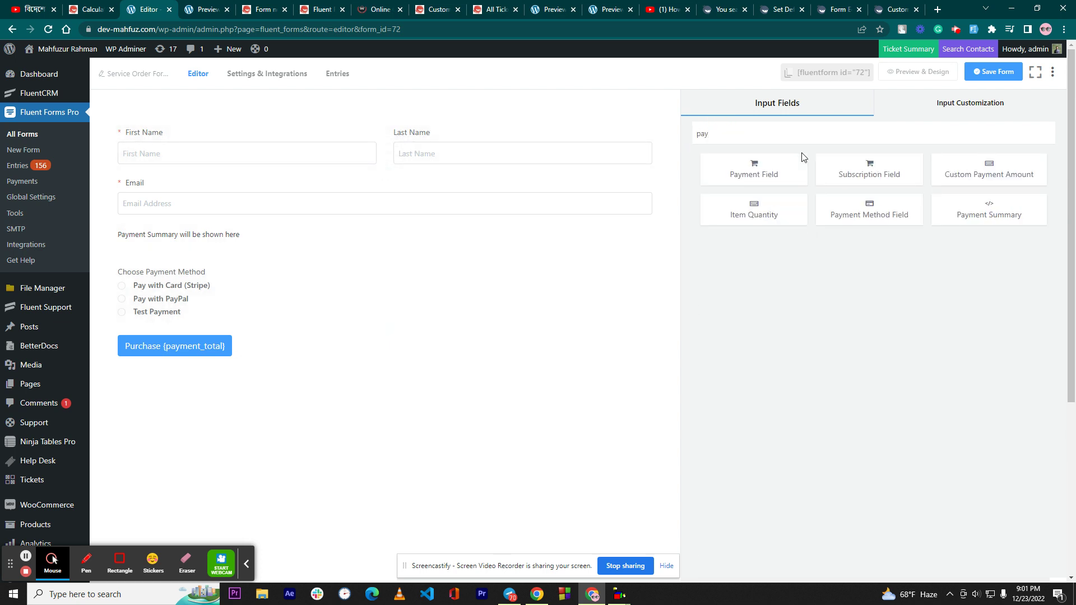
left_click(760, 160)
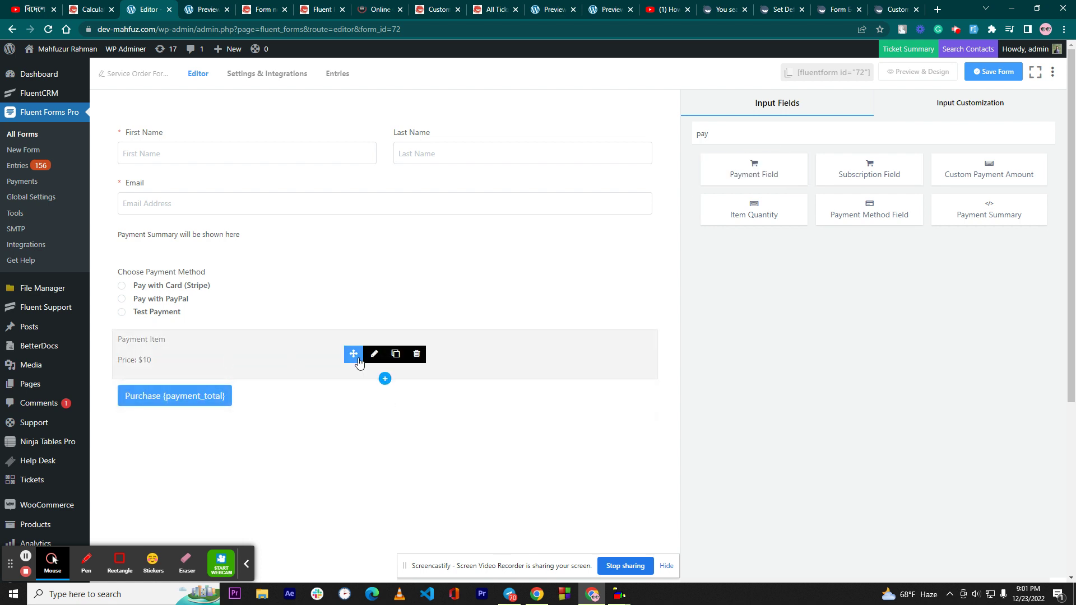
left_click_drag(353, 354, 261, 272)
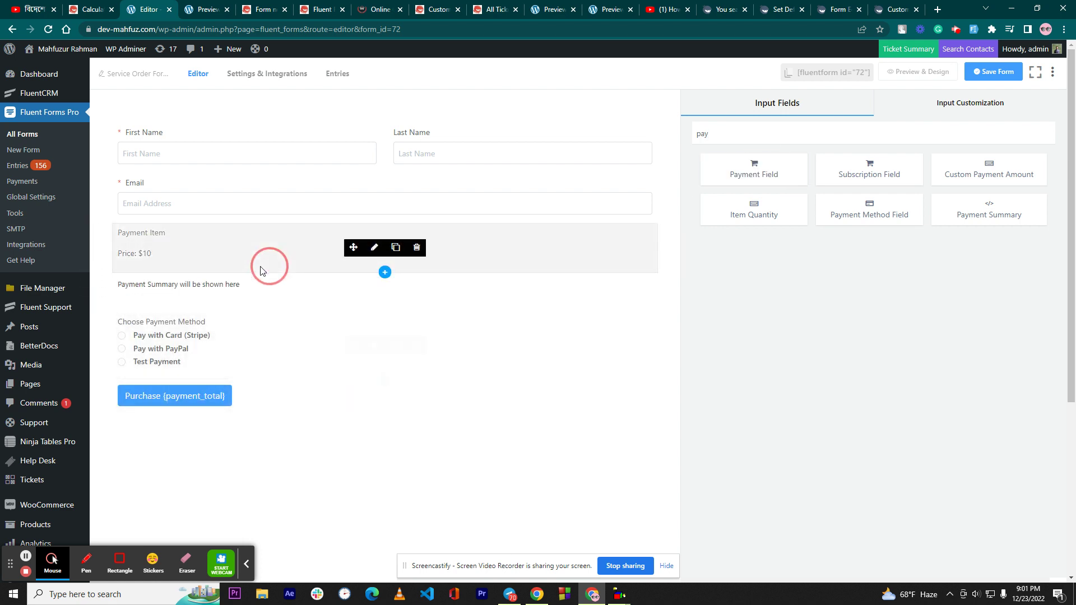
left_click(199, 259)
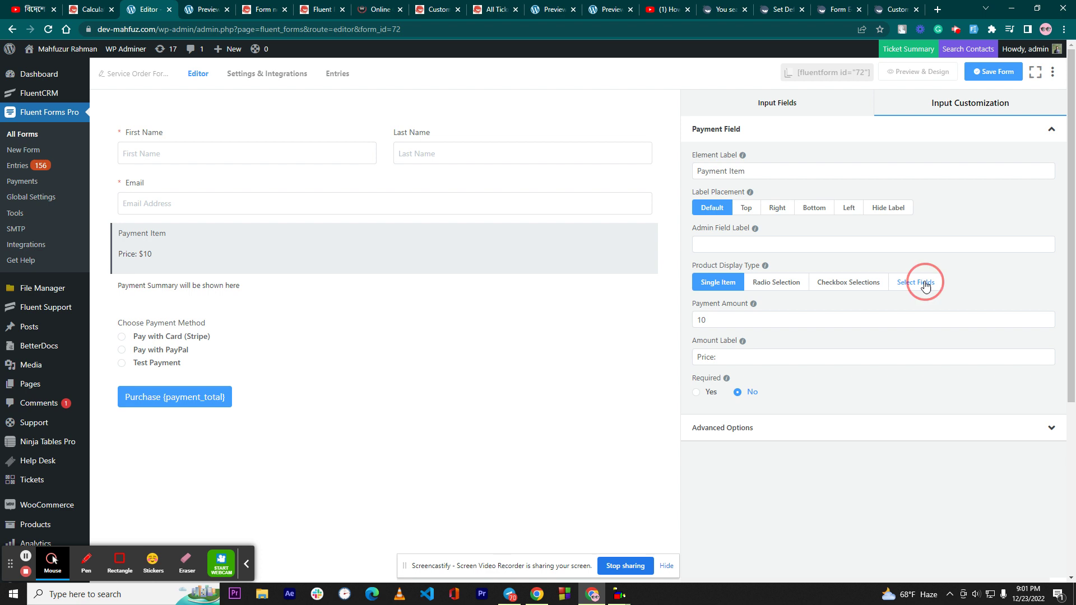
Make Payment Item a Select Fields dropdown with three options named Payment Item 1, 2 and 3
left_click(925, 286)
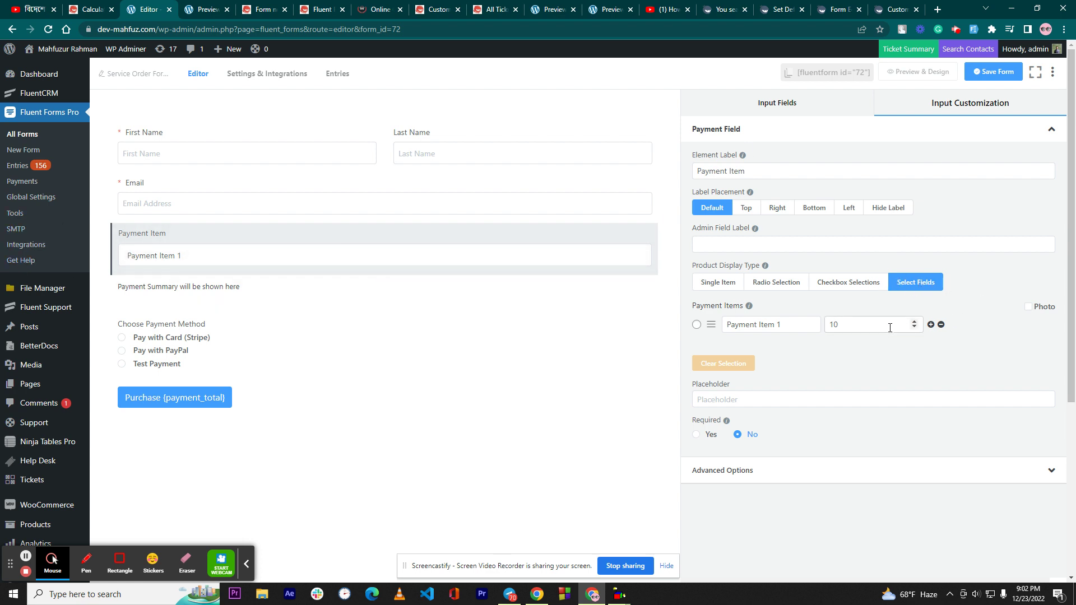
left_click(930, 326)
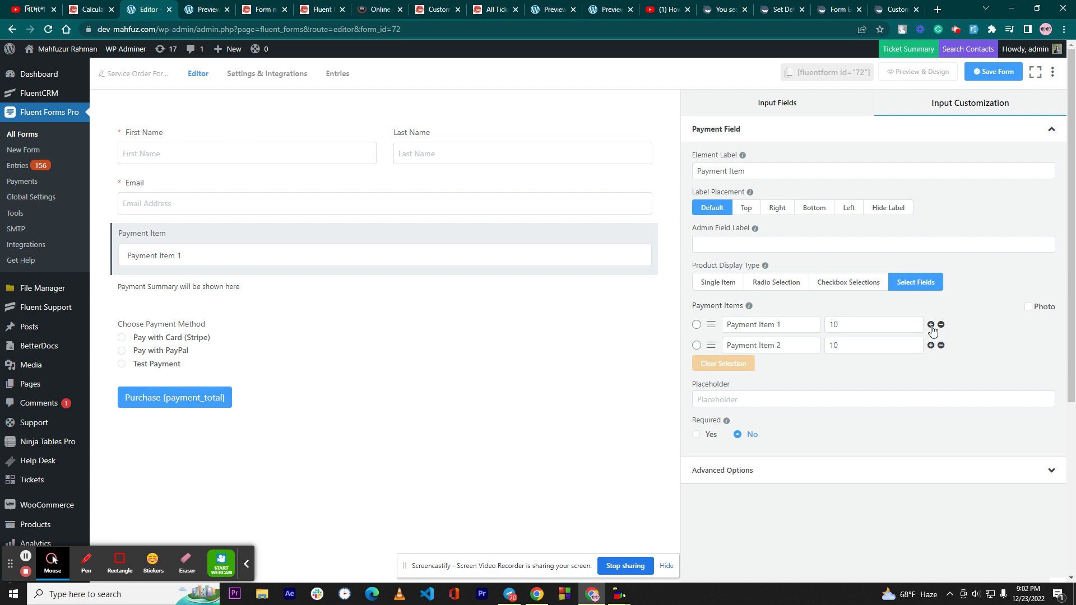
left_click(930, 325)
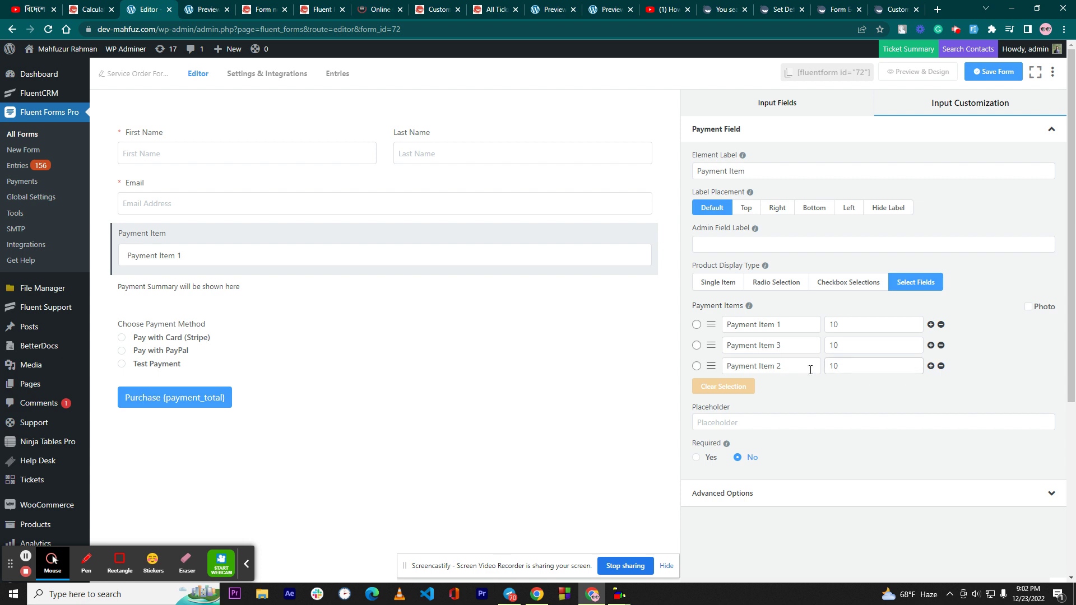
left_click_drag(794, 347, 663, 333)
key("Right")
key("BackSpace")
left_click(799, 368)
Price the three options at 10, 20 and 30 and save the form
left_click(849, 347)
left_click(834, 367)
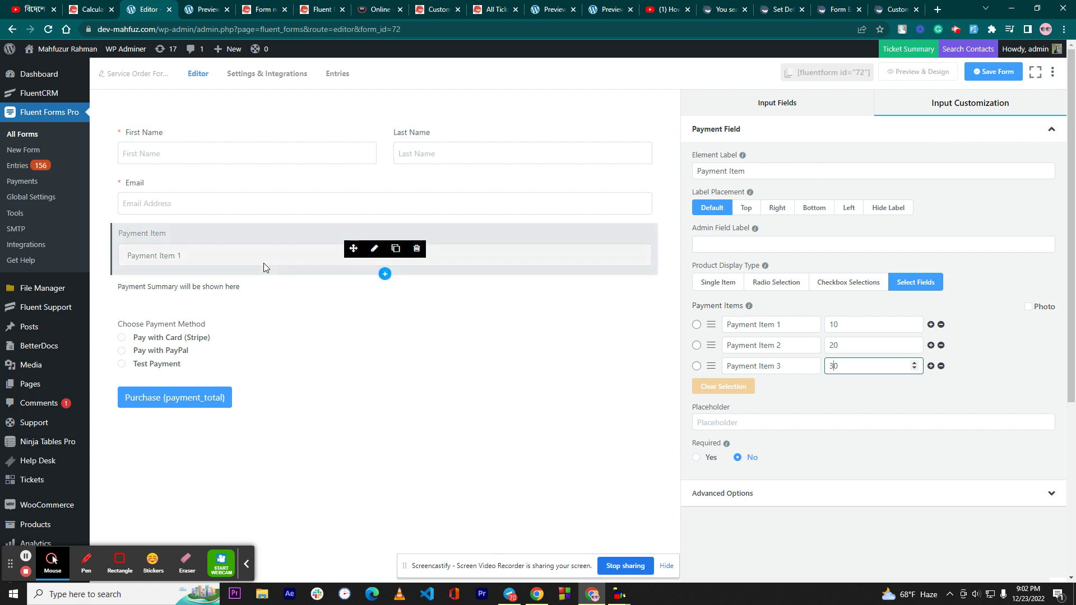
left_click(996, 74)
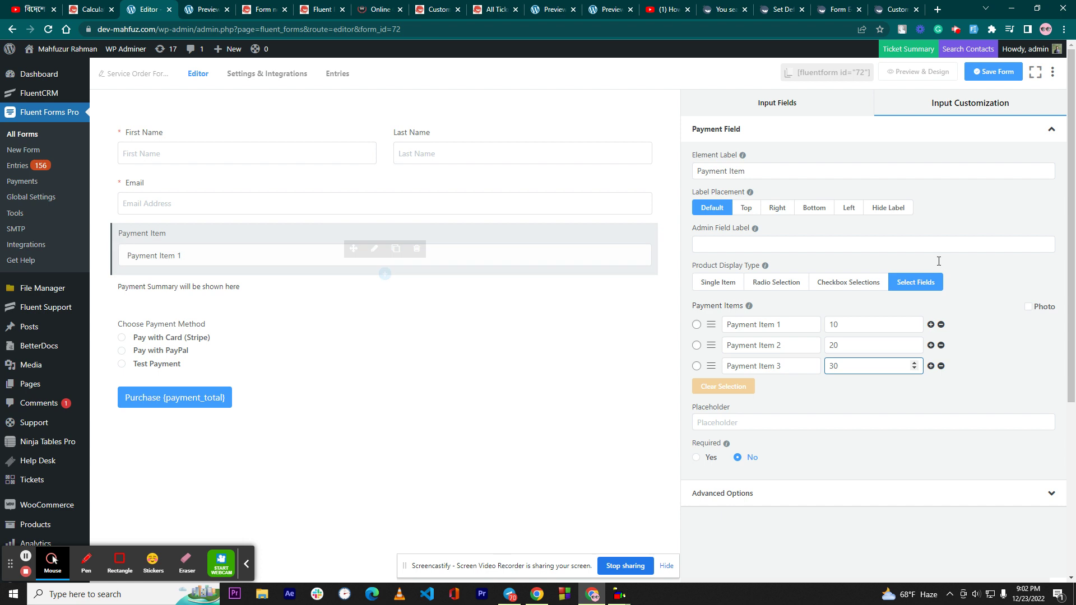
left_click(991, 72)
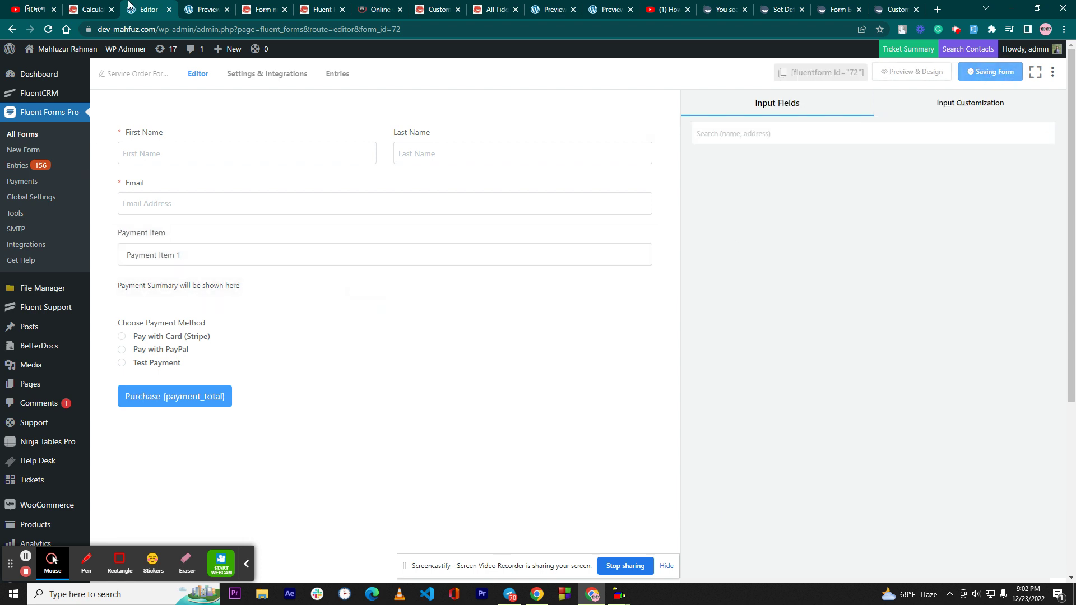
Recheck both amp example lines in the ticket, then return to the editor's list of available fields
left_click(85, 5)
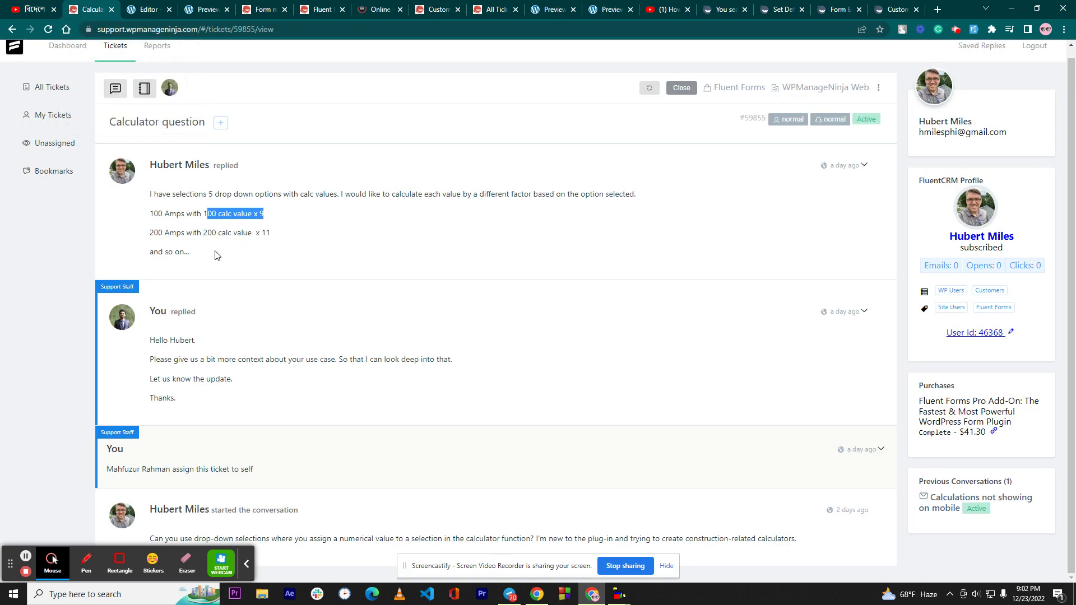
left_click_drag(149, 214, 289, 234)
left_click(160, 4)
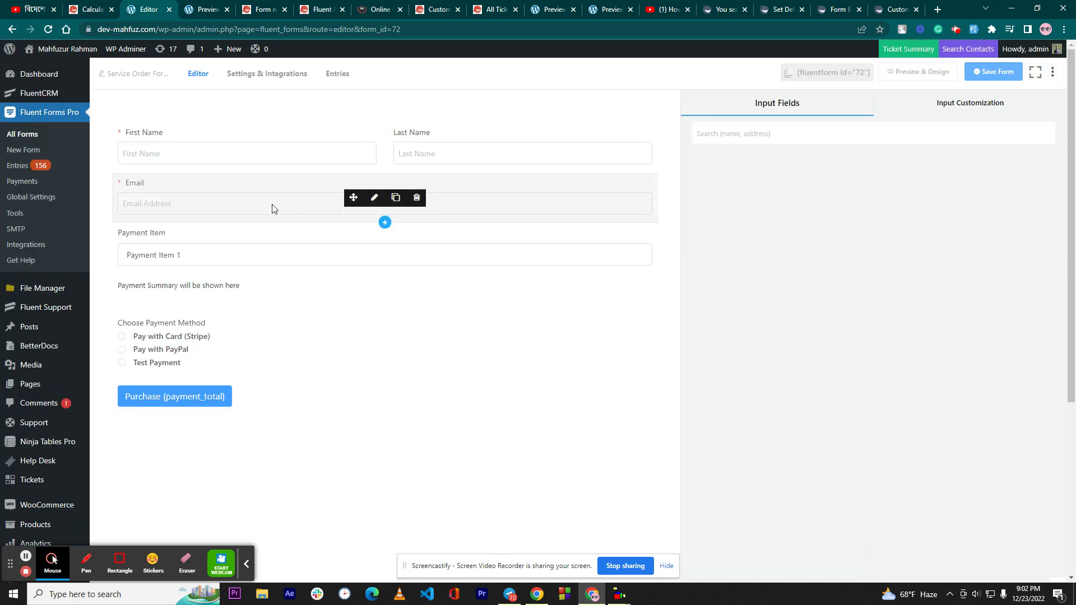
left_click(1007, 106)
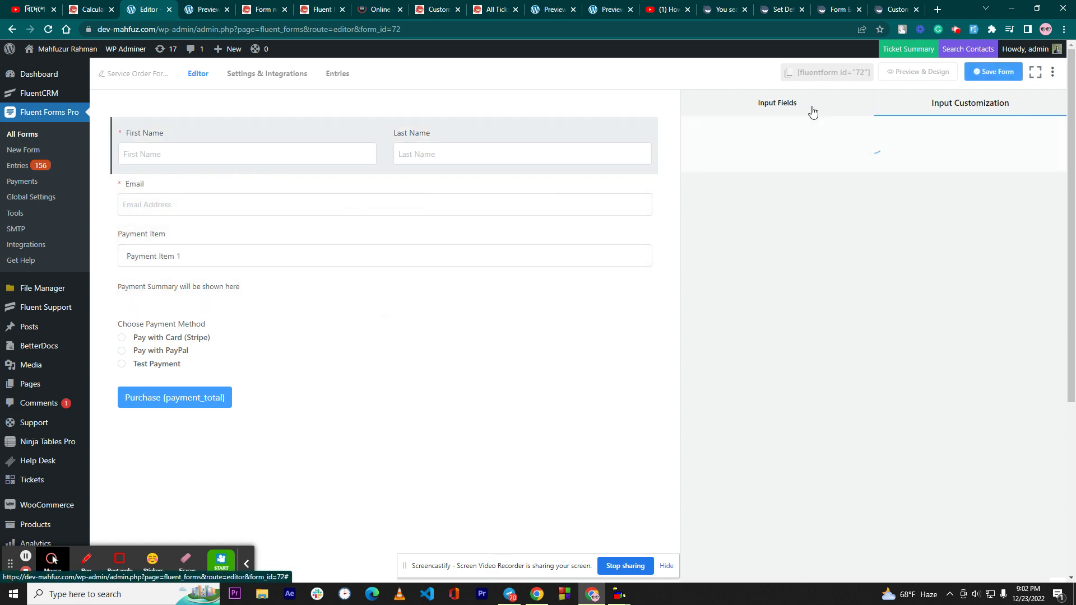
left_click(809, 107)
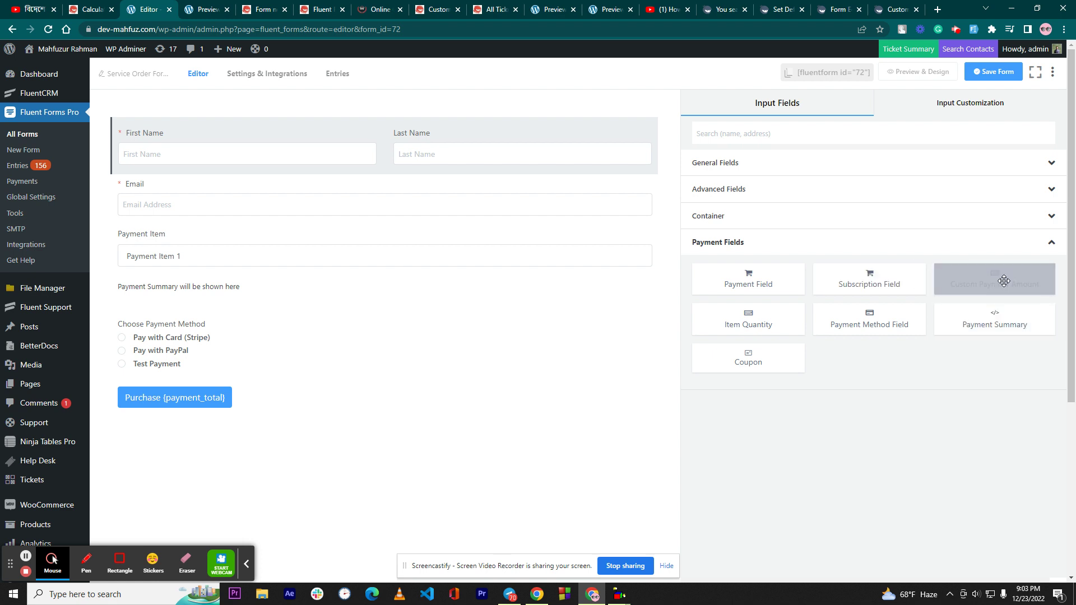
Place a Custom Payment Amount field below Payment Item, above the payment methods, and expand its Advanced Options
left_click_drag(1004, 281, 215, 410)
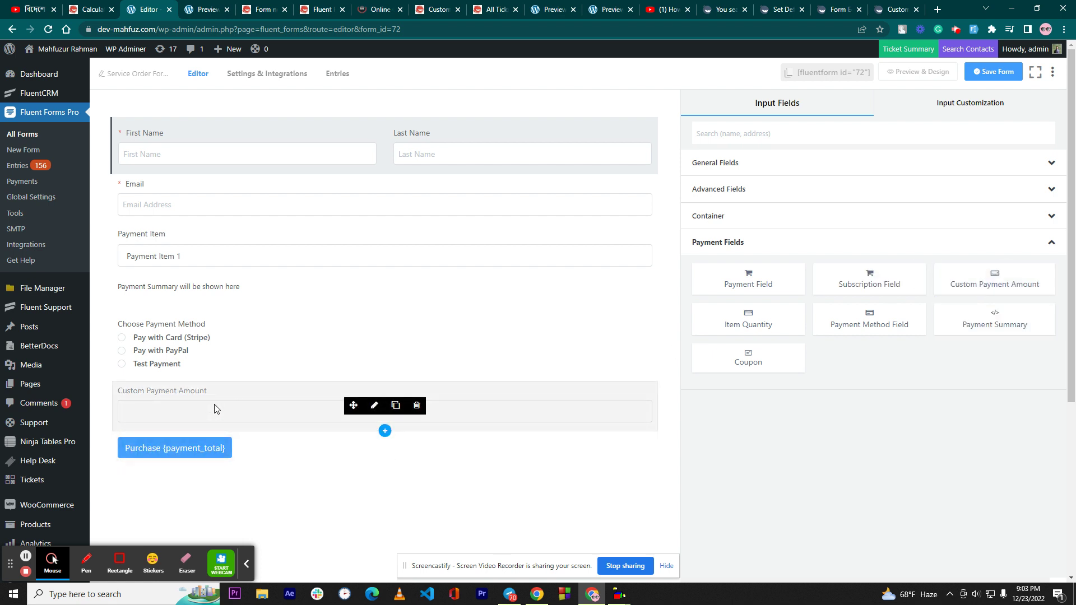
left_click_drag(353, 405, 321, 338)
left_click_drag(353, 396, 343, 316)
left_click(173, 329)
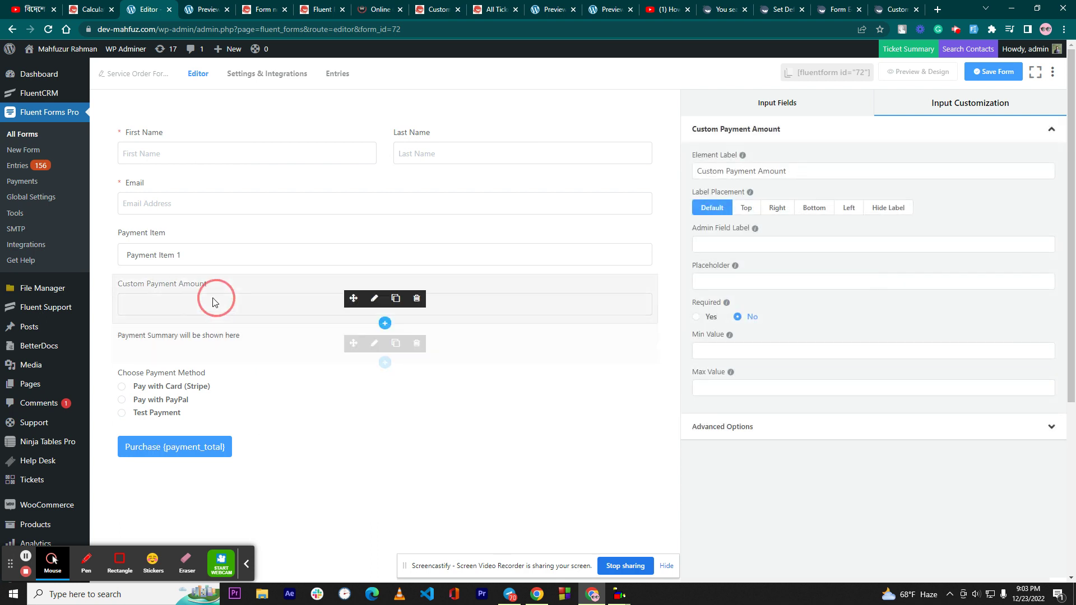
left_click(186, 311)
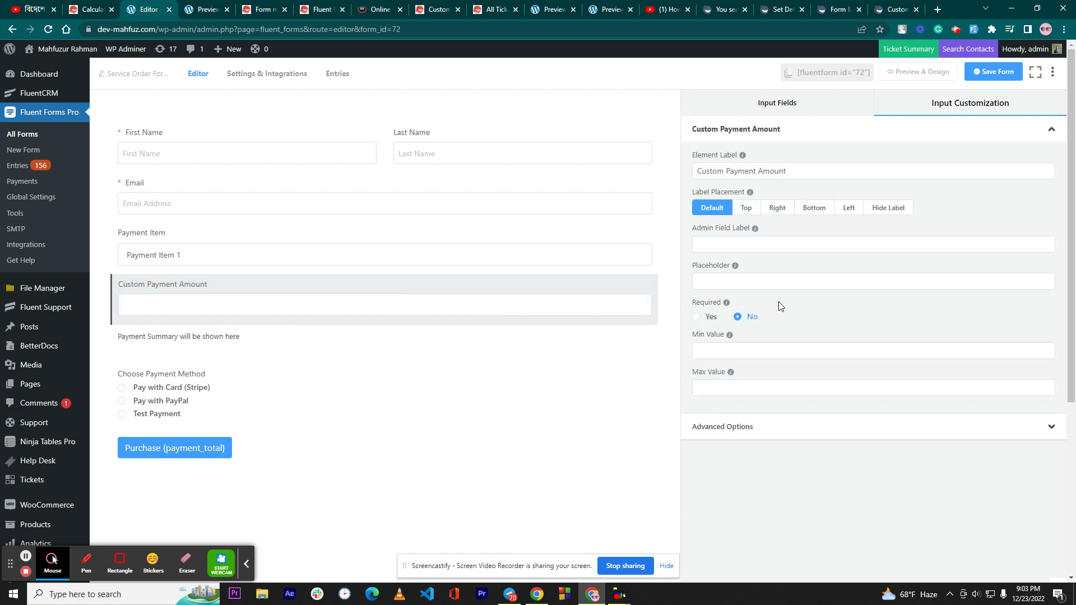
left_click(801, 427)
Turn on conditional logic for the Custom Payment Amount field
scroll(745, 415, "down", 4)
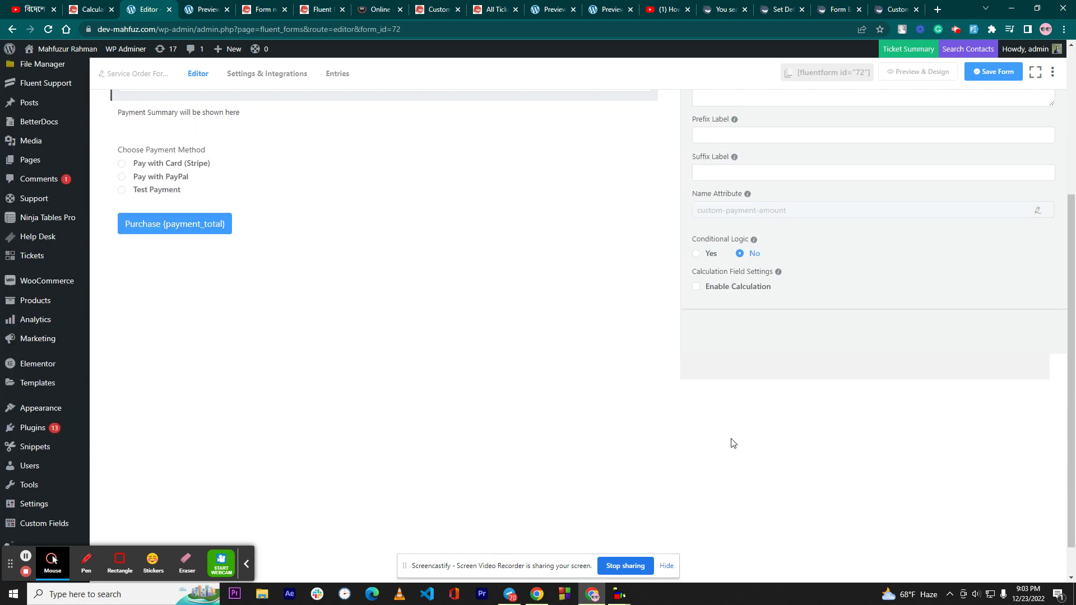
scroll(709, 381, "up", 3)
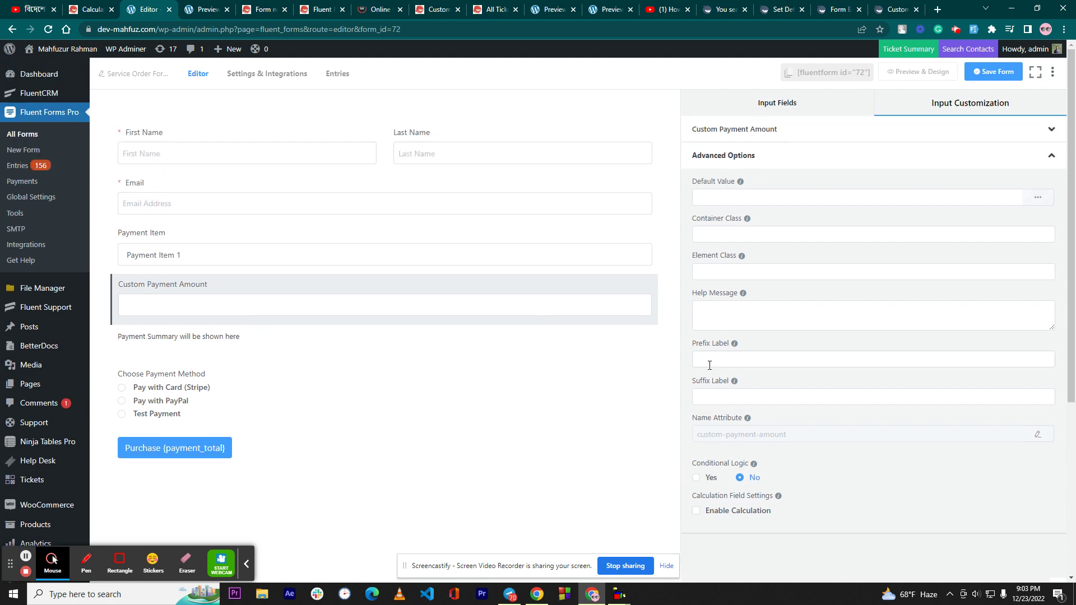
scroll(713, 385, "down", 1)
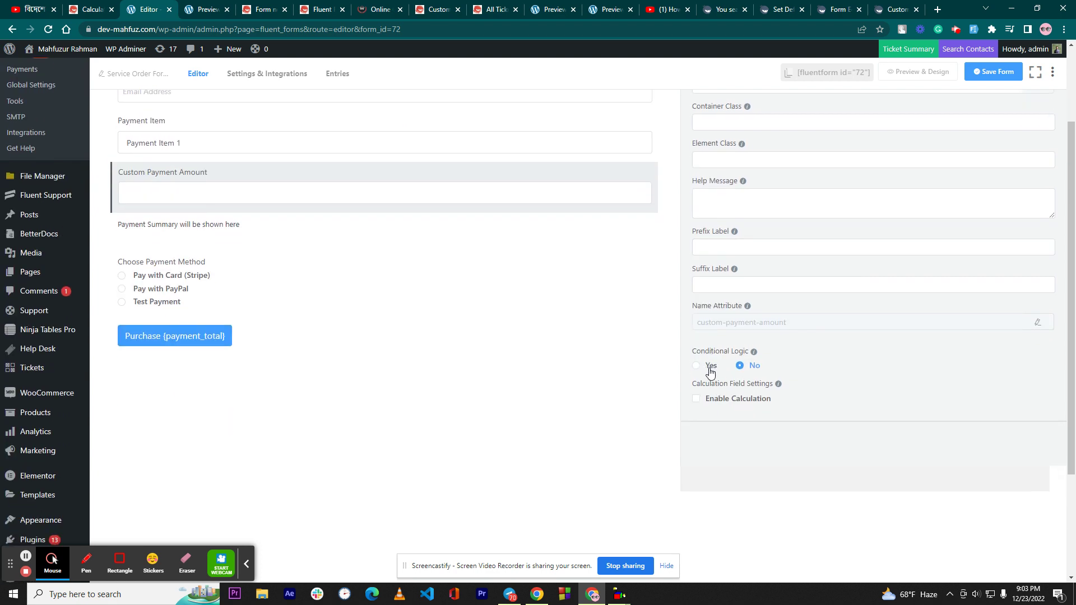
left_click(710, 367)
scroll(723, 370, "down", 3)
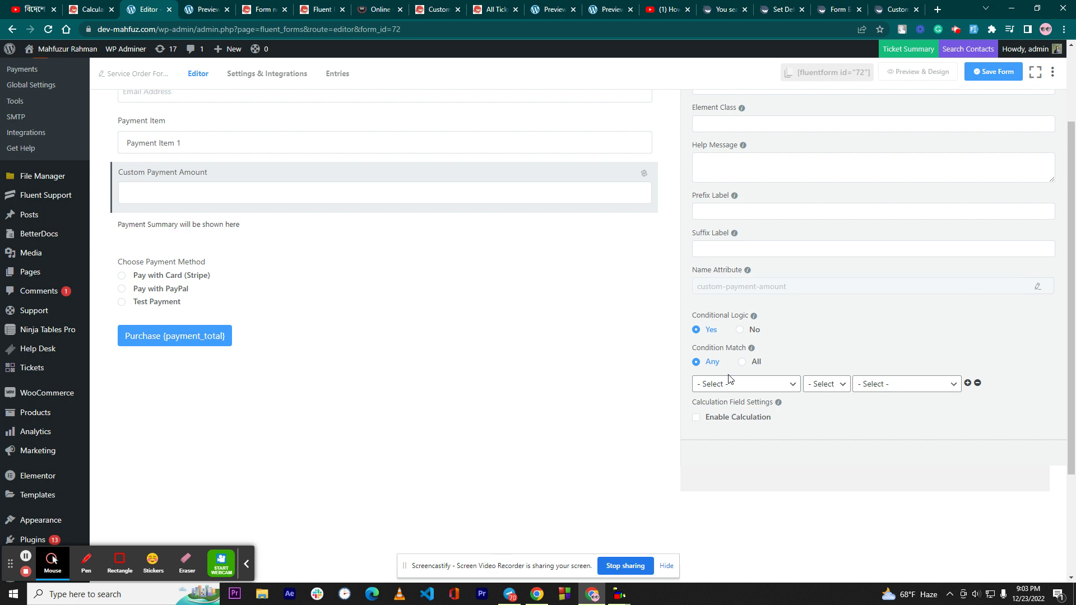
scroll(738, 364, "up", 4)
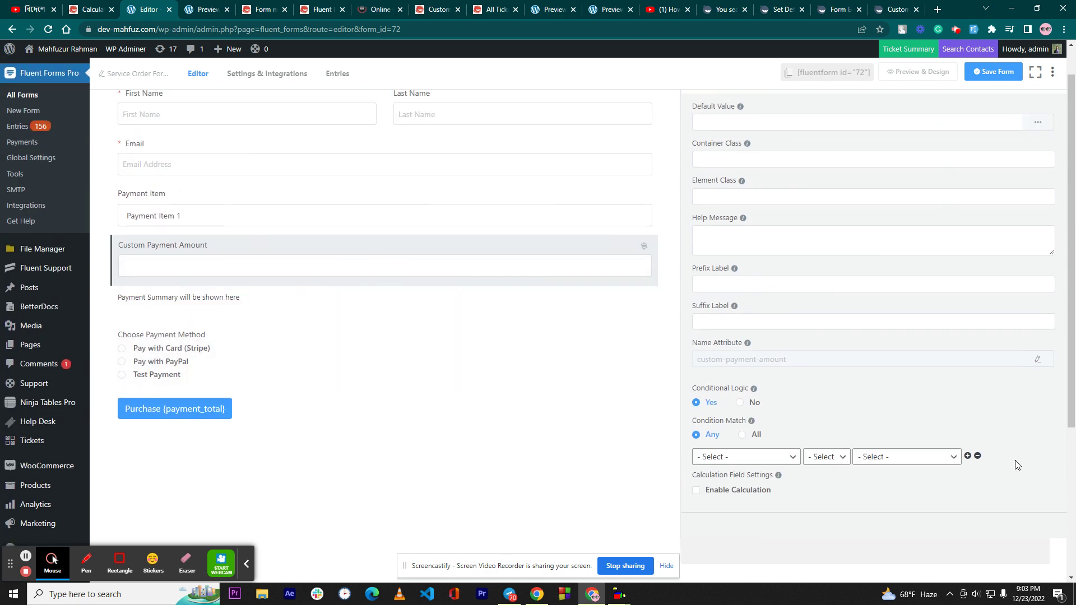
Set the condition to Payment Item equal Payment Item 1 and enable calculation
left_click(764, 457)
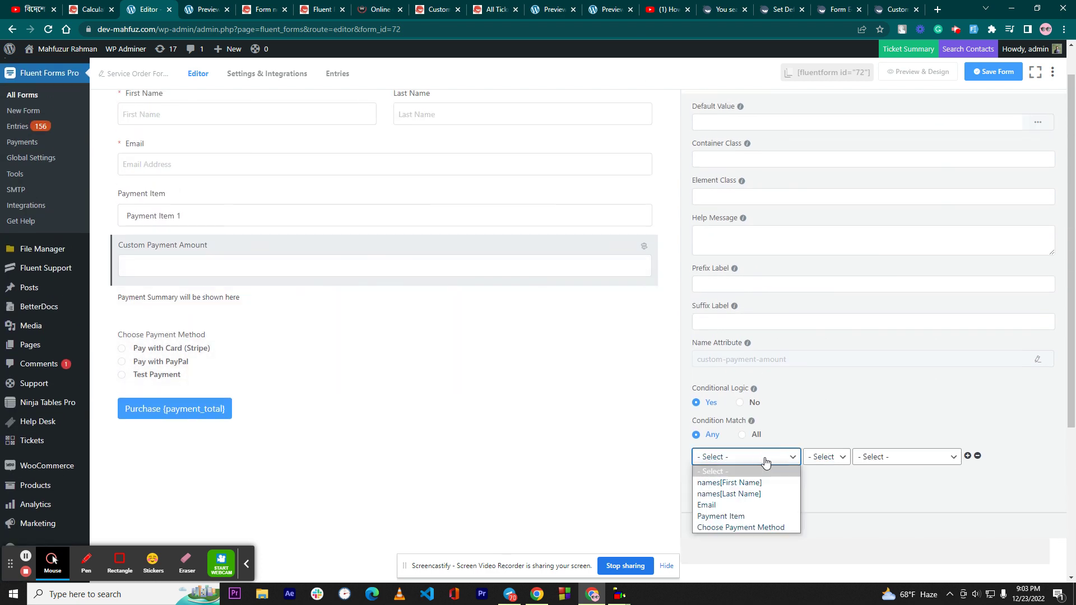
left_click(739, 517)
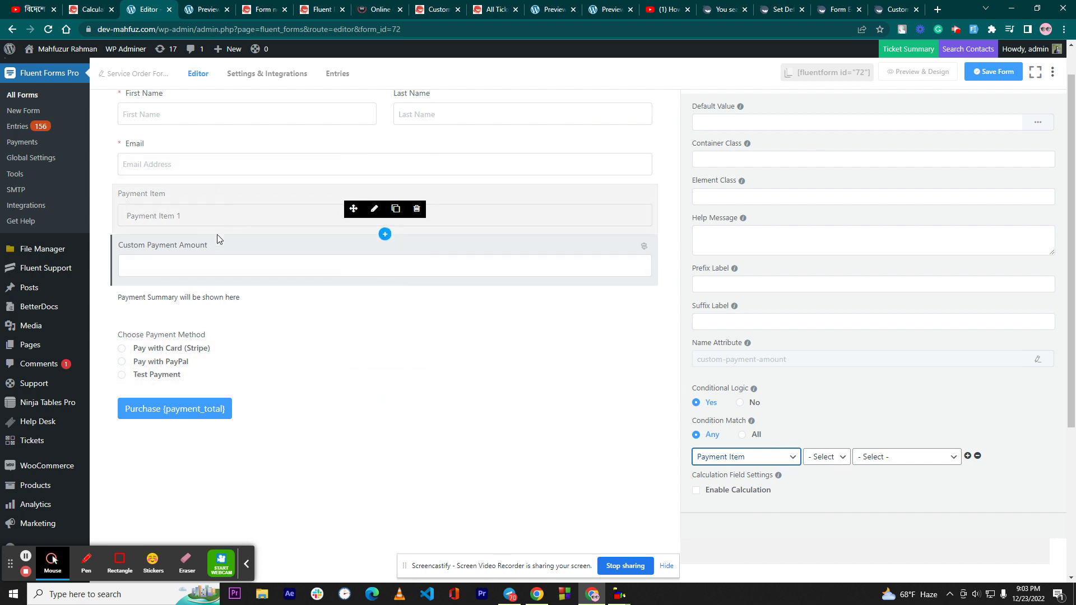
left_click(832, 458)
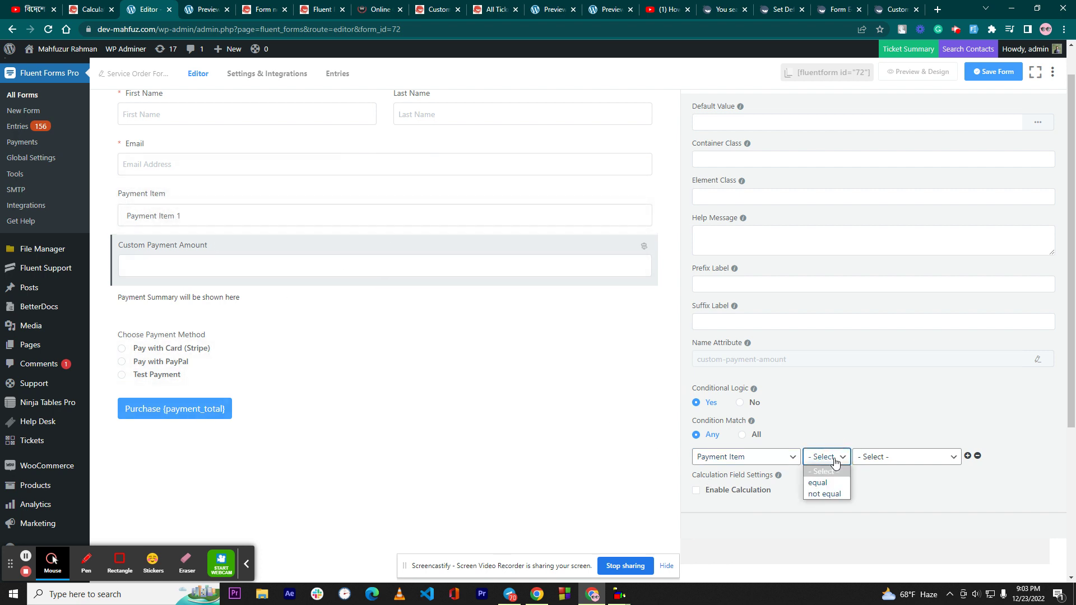
left_click(833, 479)
left_click(918, 462)
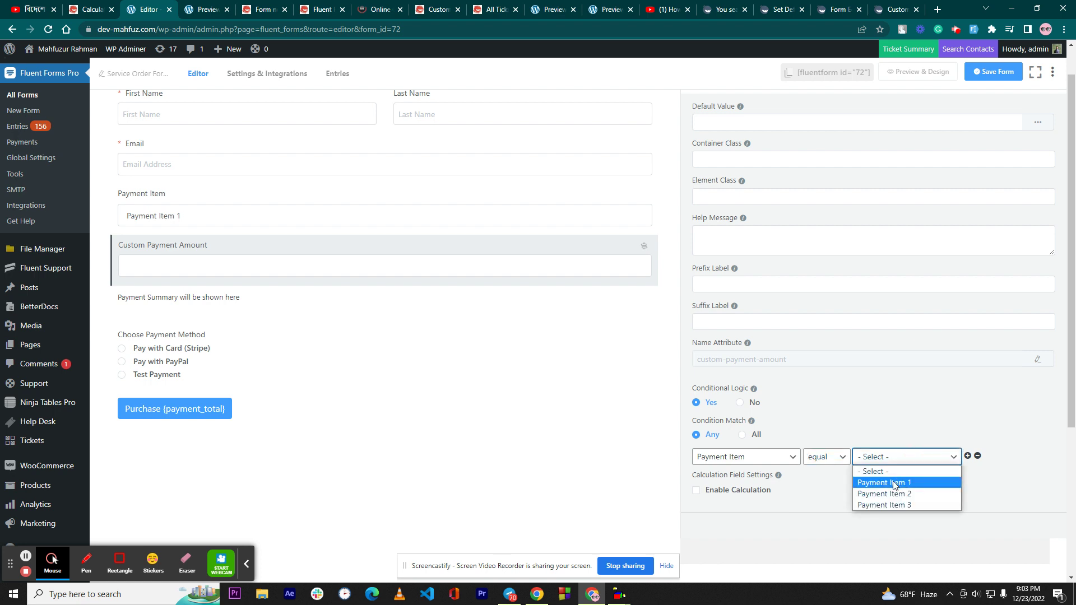
left_click(900, 483)
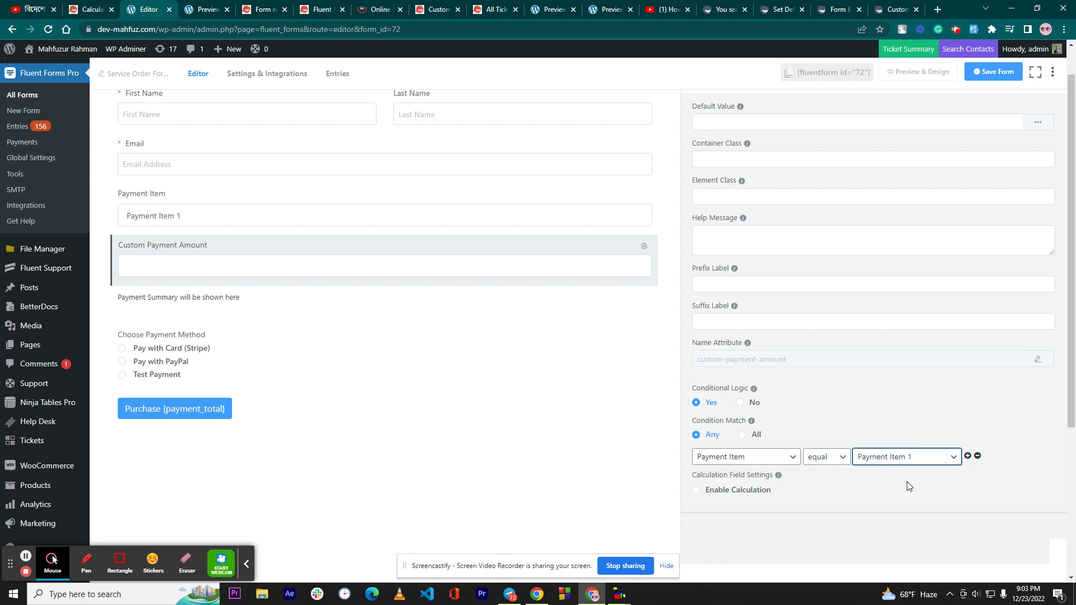
left_click(762, 493)
Set the calculation expression to {payment.payment_input} * 10 and save the form
scroll(767, 494, "down", 1)
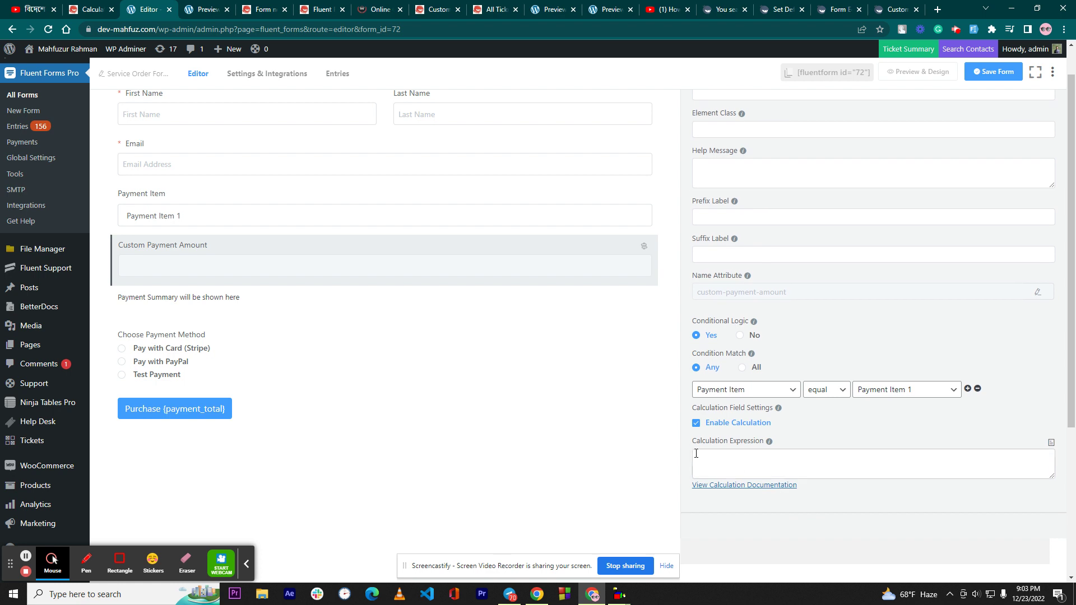
left_click(1046, 444)
scroll(833, 396, "down", 2)
left_click(788, 355)
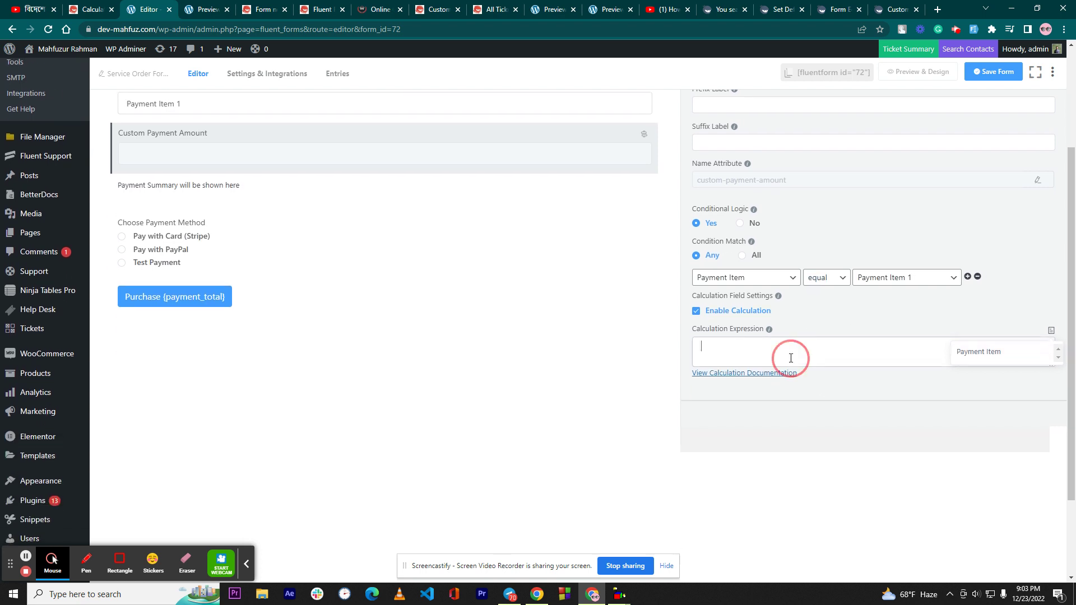
left_click(1051, 336)
scroll(769, 324, "up", 5)
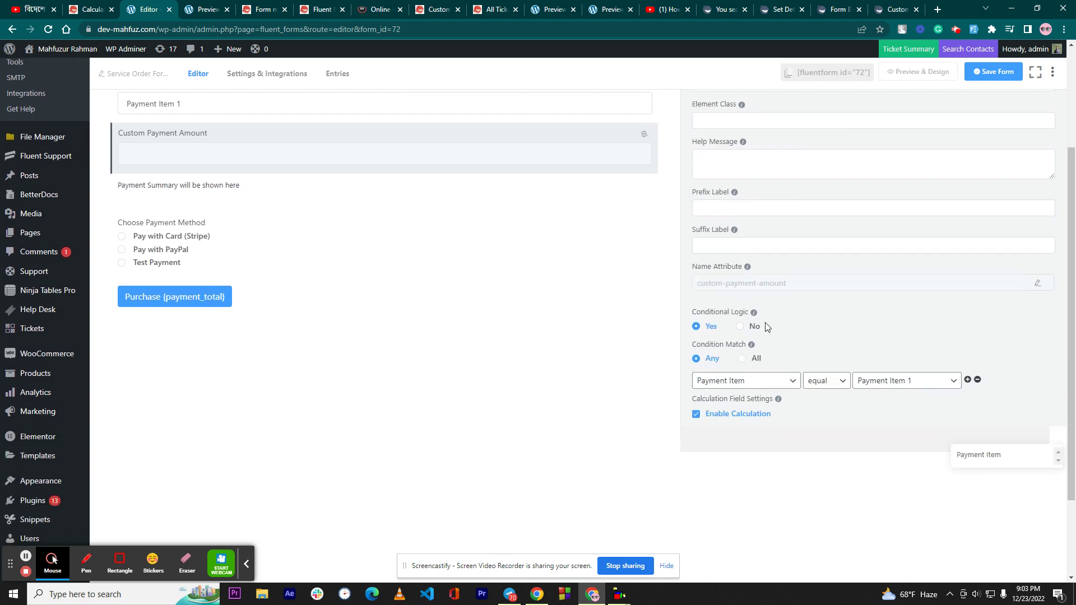
scroll(767, 493, "down", 2)
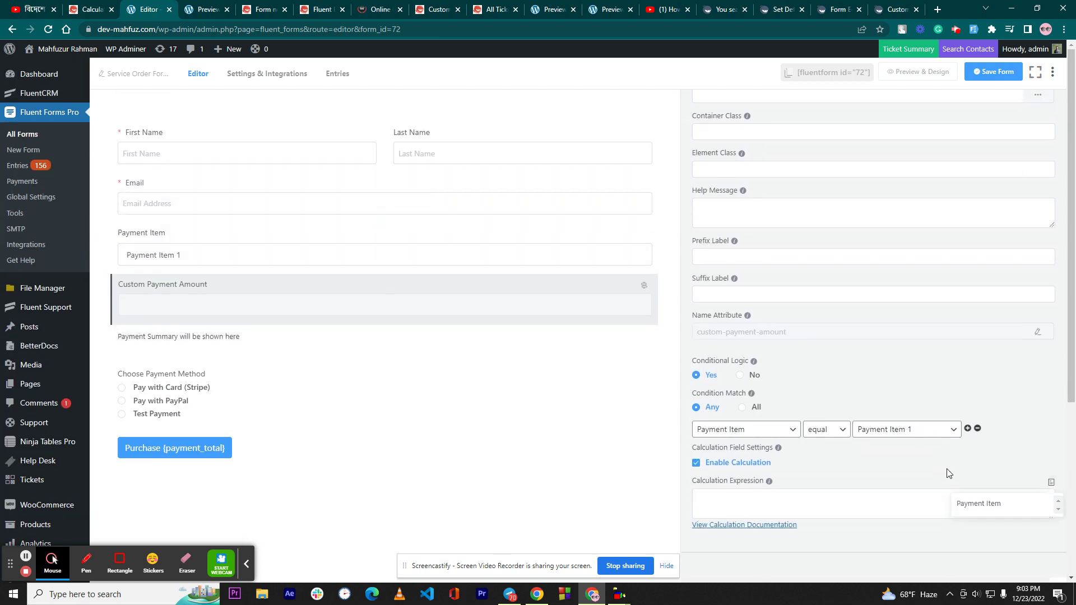
left_click(977, 502)
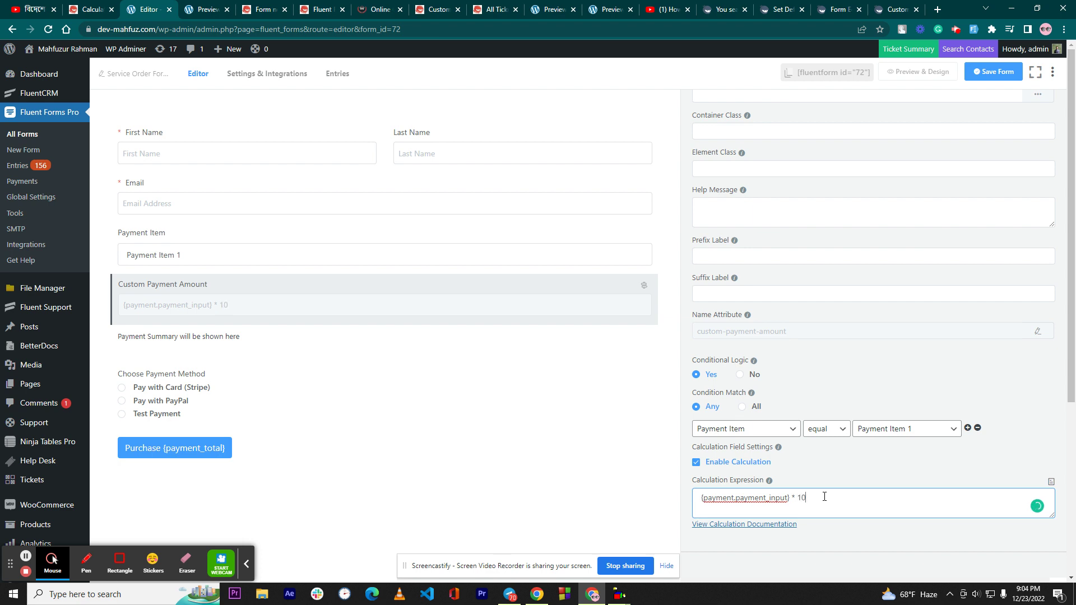
left_click(993, 71)
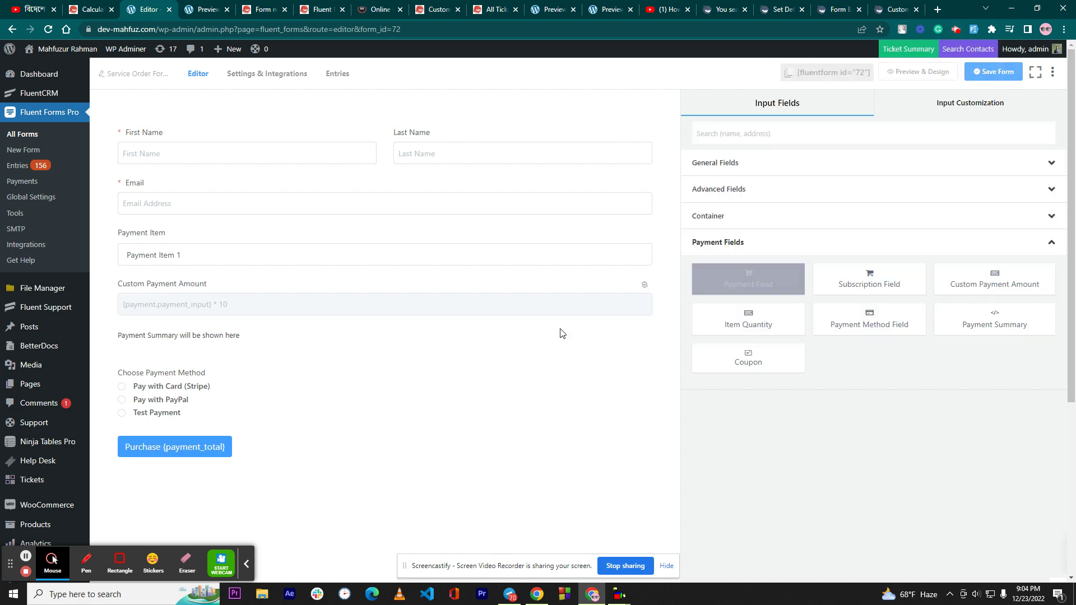
left_click(268, 288)
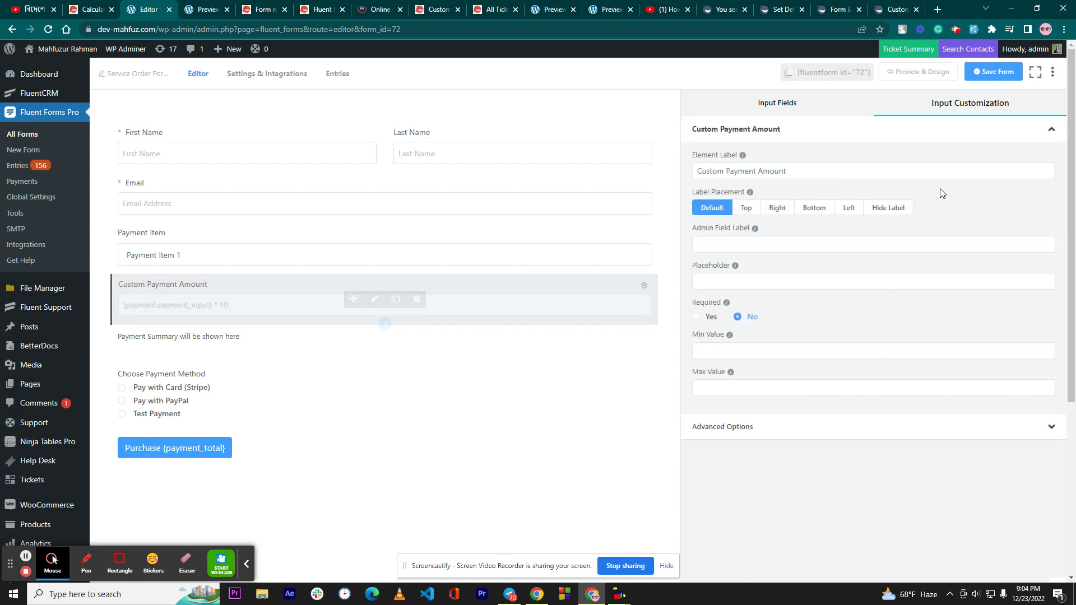
Relabel the amount field 'Custom Payment Amount 1'
left_click(781, 107)
left_click(226, 290)
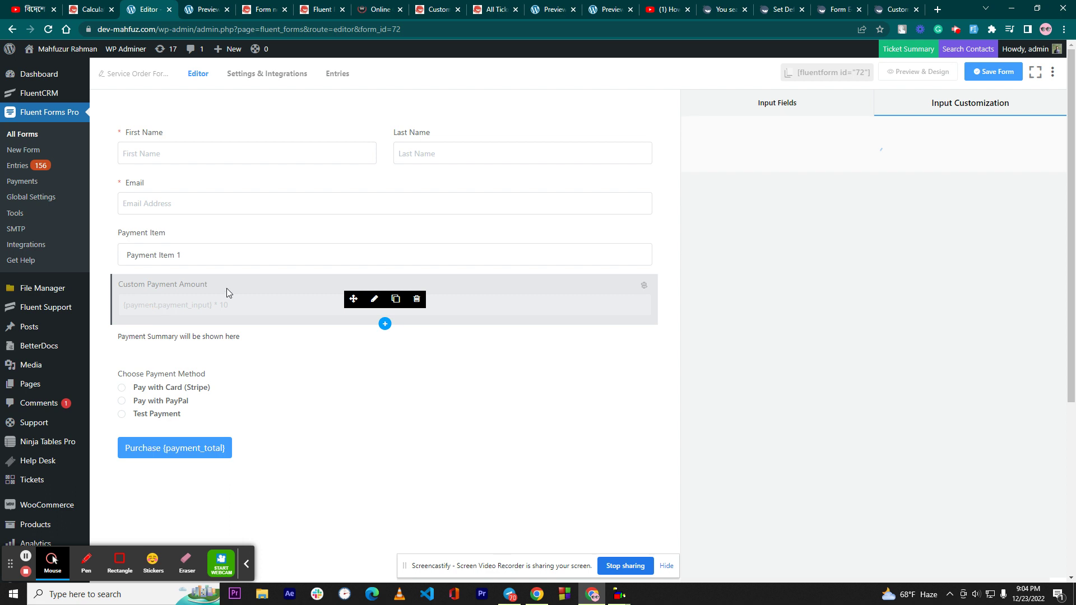
left_click(808, 170)
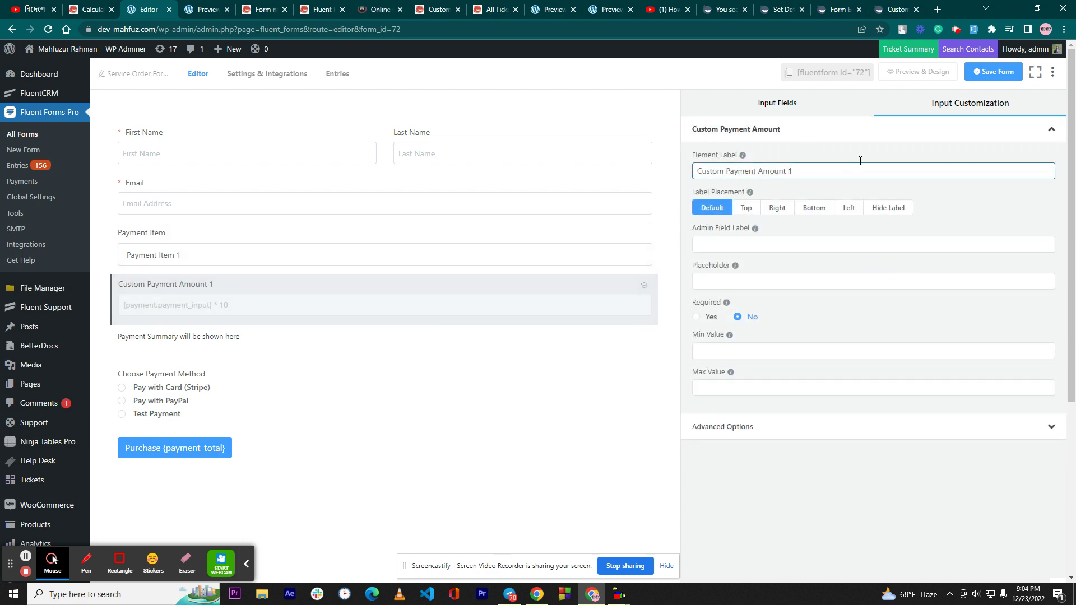
left_click(248, 314)
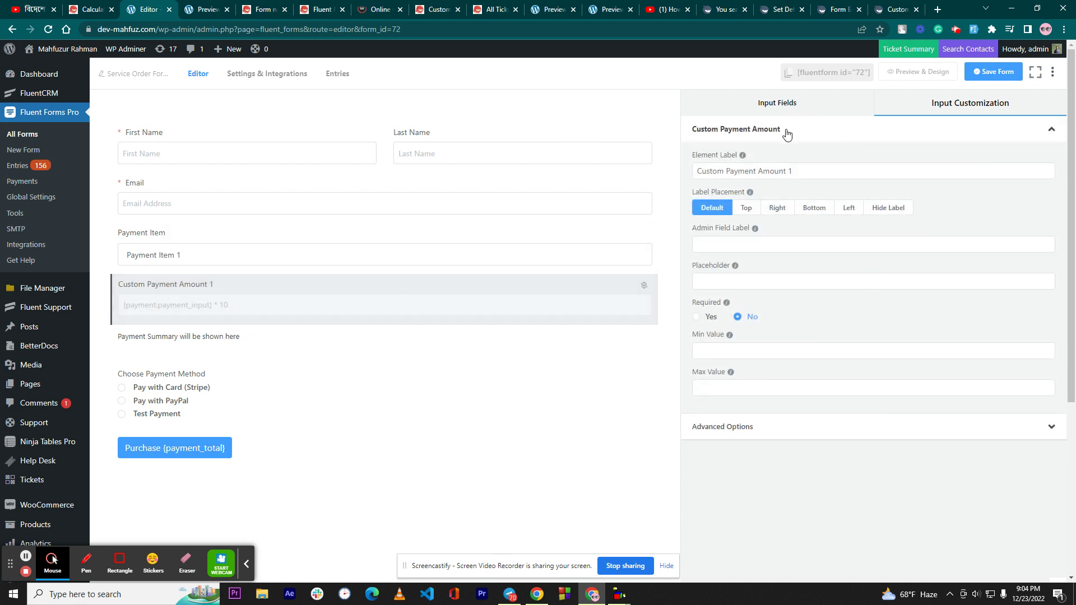
Add a second Custom Payment Amount field below it, labelled 'Custom Payment Amount 2'
left_click(786, 116)
left_click(760, 135)
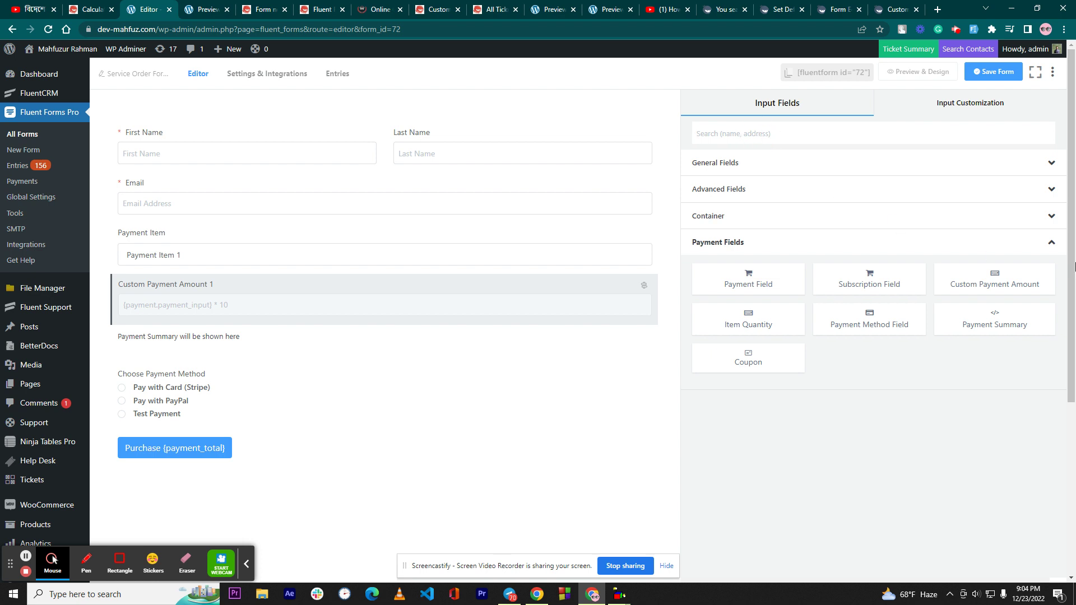
left_click(976, 269)
left_click_drag(975, 270, 258, 349)
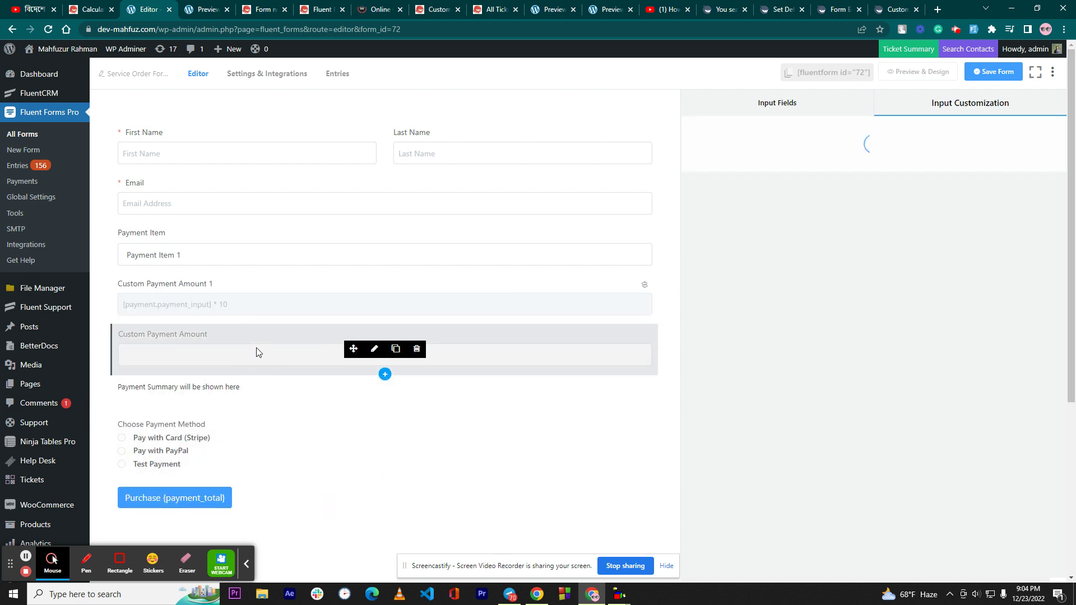
left_click(810, 174)
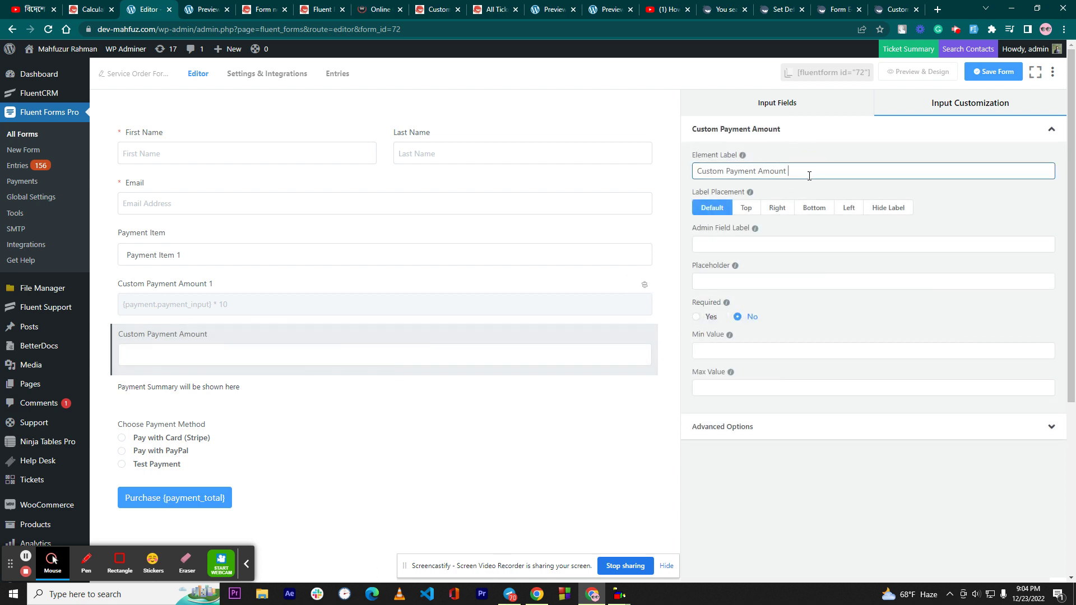
Add conditional logic to Custom Payment Amount 2: Payment Item equal Payment Item 2
left_click(758, 427)
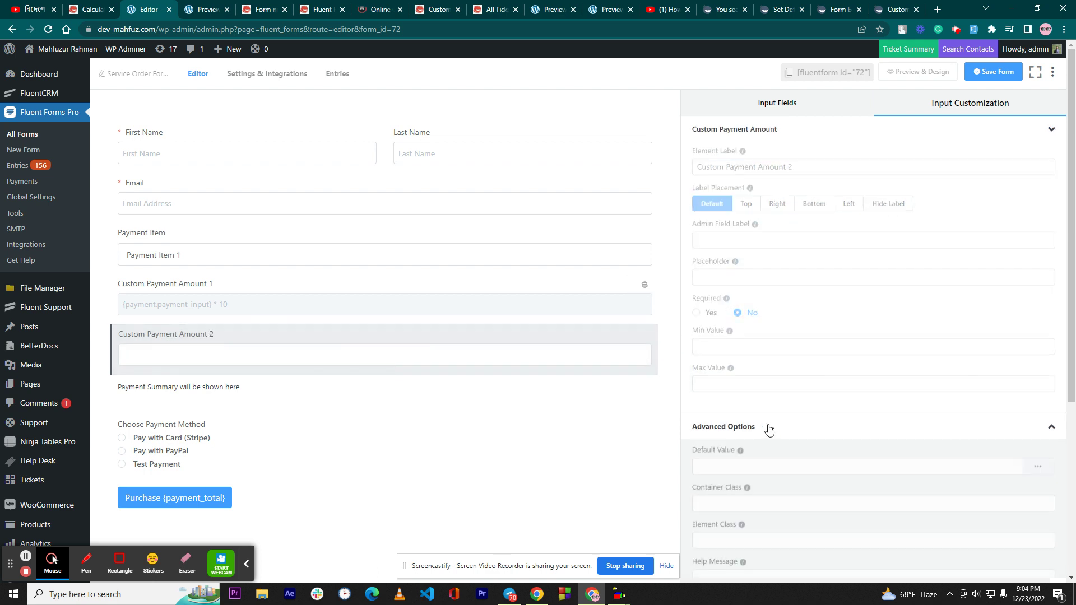
scroll(729, 426, "down", 3)
left_click(696, 310)
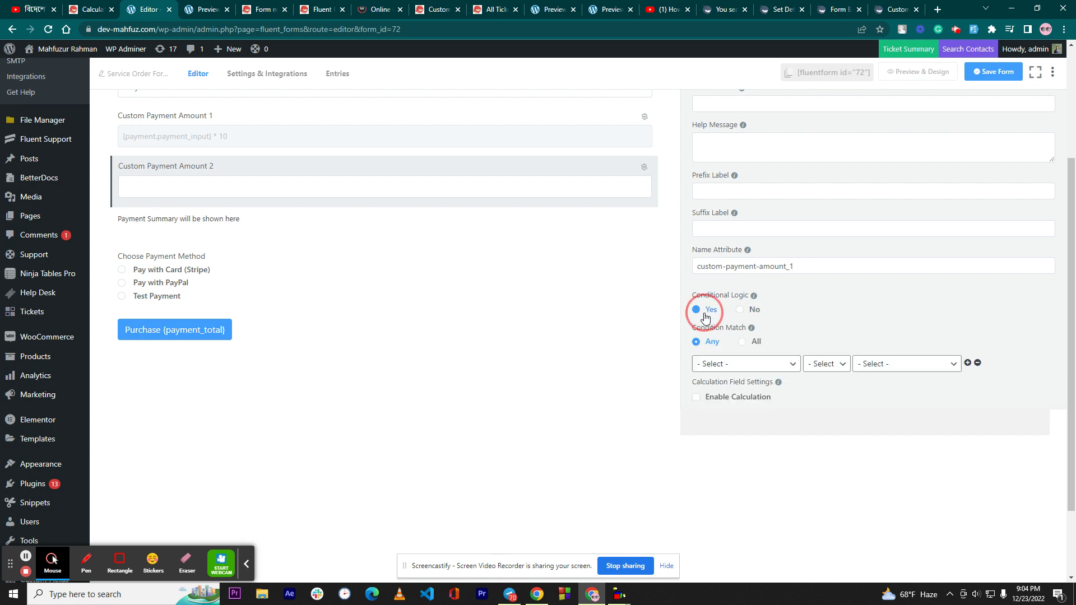
scroll(739, 331, "down", 1)
left_click(741, 329)
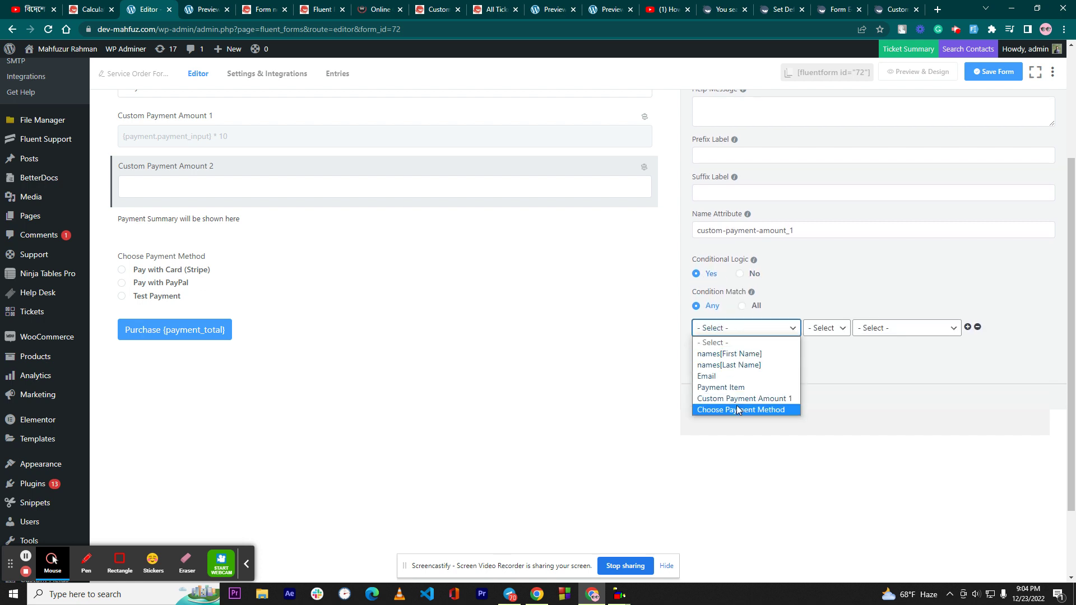
left_click(746, 387)
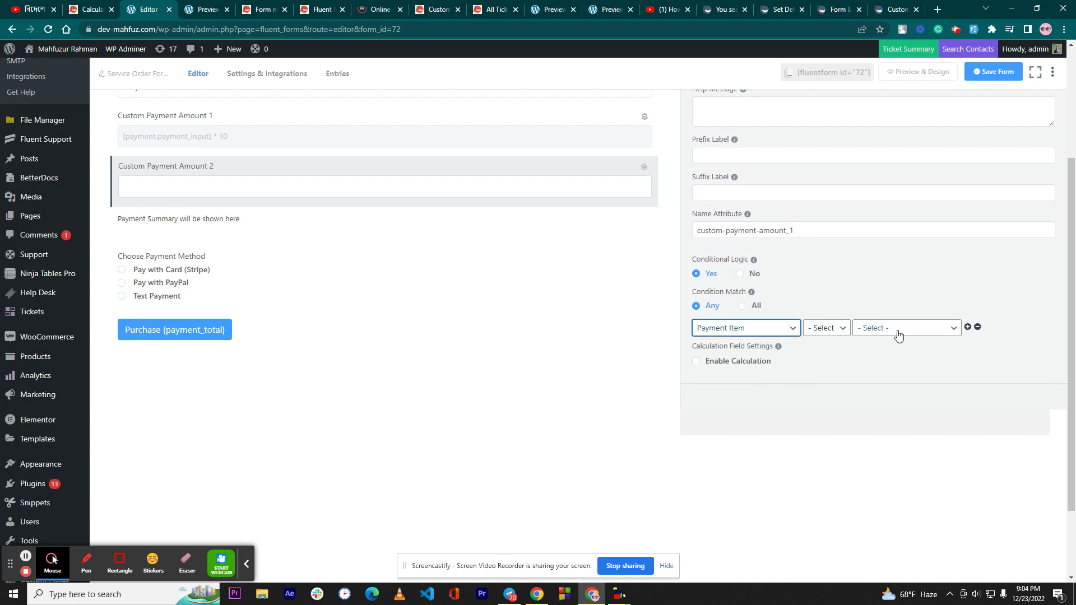
left_click(896, 329)
left_click(826, 328)
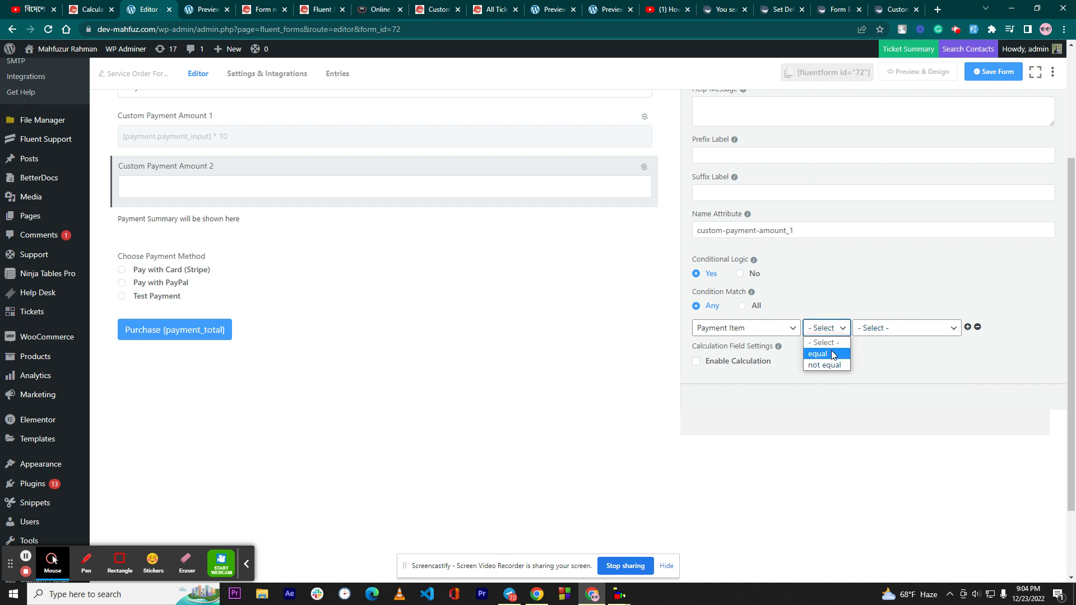
left_click(821, 354)
left_click(891, 329)
left_click(889, 364)
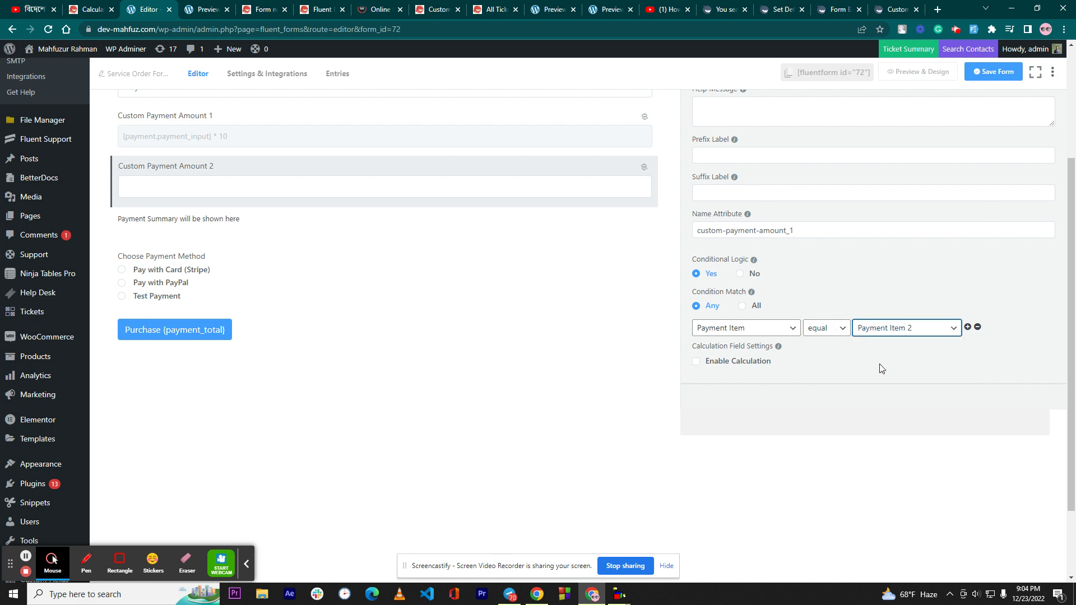
Enable calculation with the expression {payment.payment_input} * 20
left_click(732, 362)
scroll(728, 344, "down", 1)
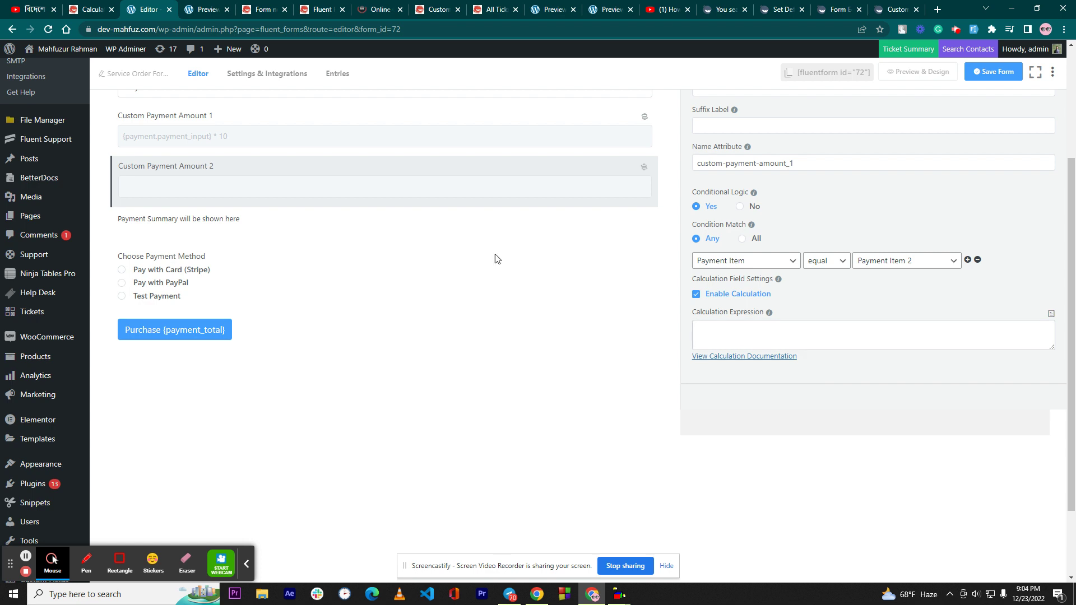
left_click(733, 335)
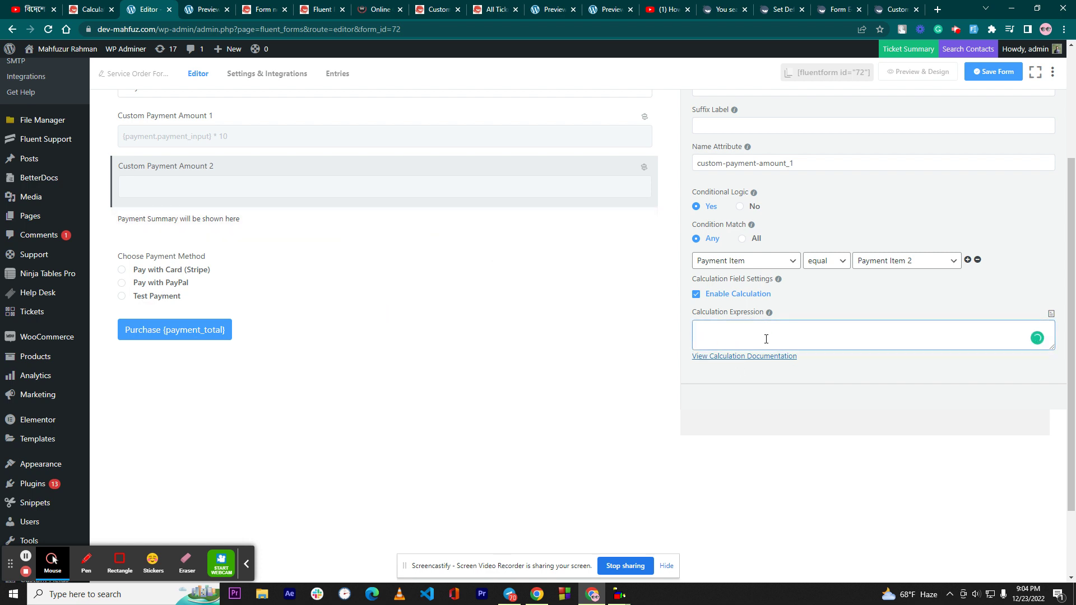
left_click(1051, 314)
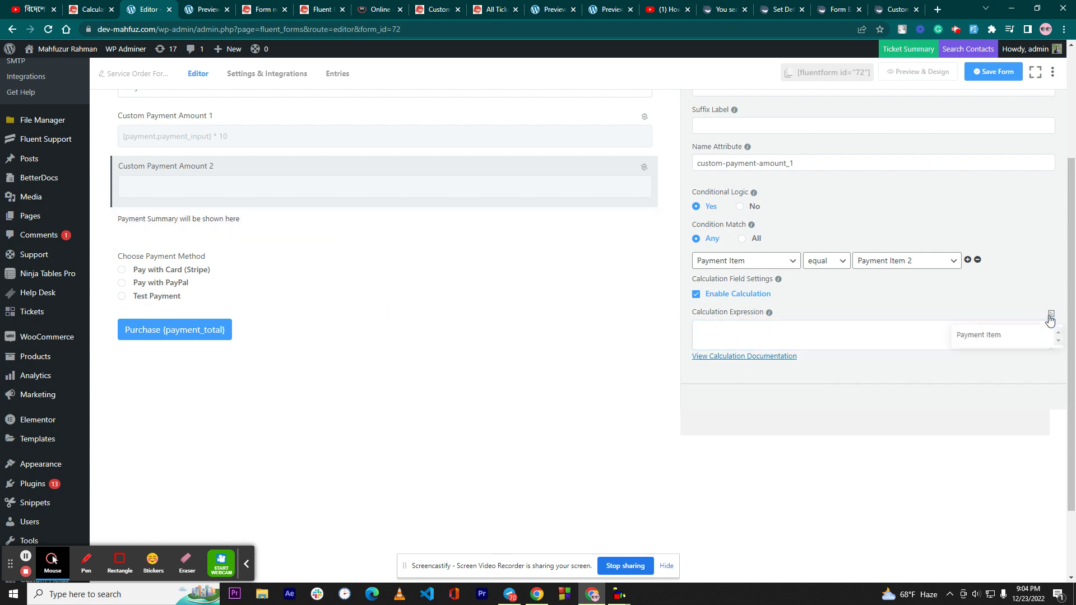
left_click(793, 332)
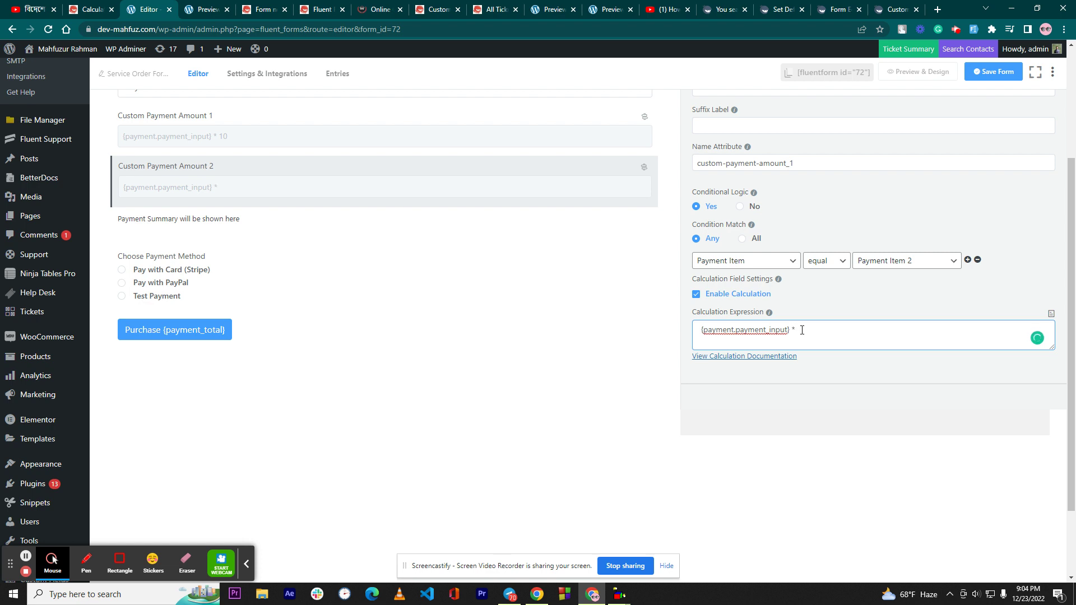
scroll(151, 322, "up", 3)
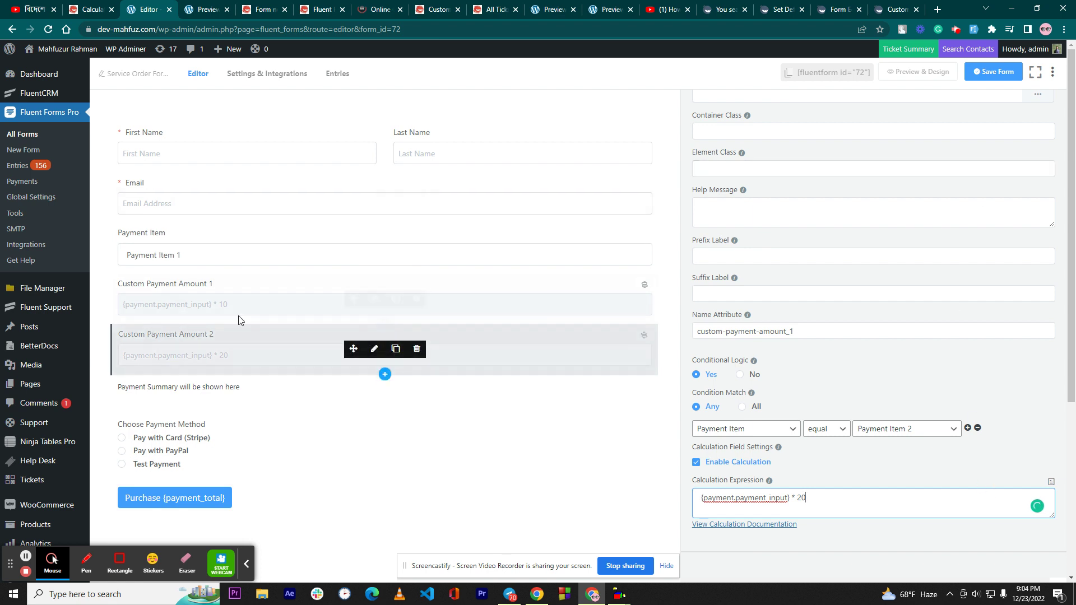
scroll(879, 210, "up", 2)
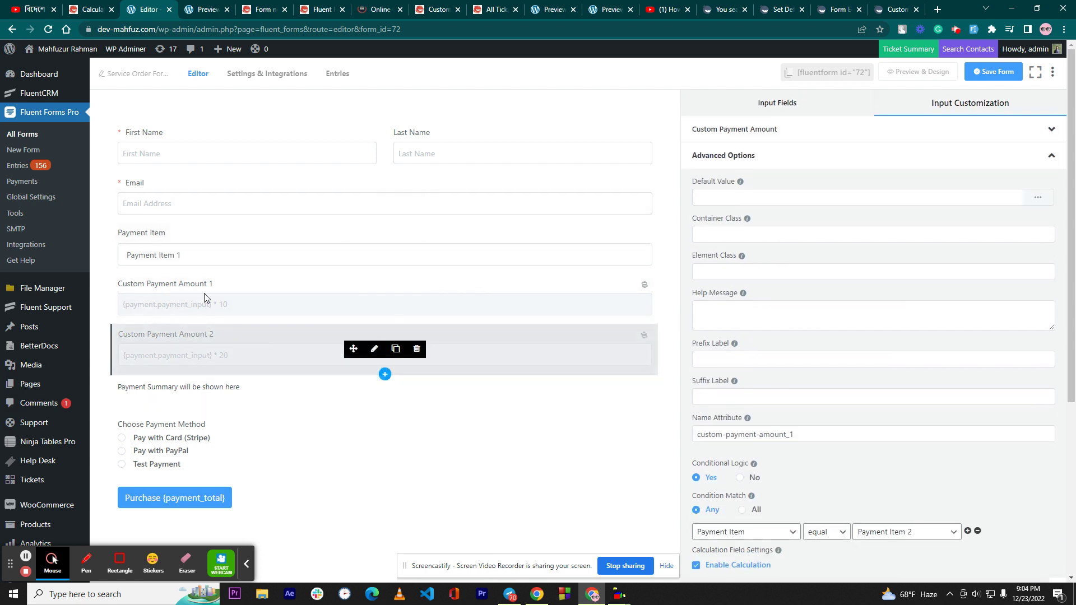
Review Custom Payment Amount 1's condition and calculation expression in Advanced Options
left_click(178, 359)
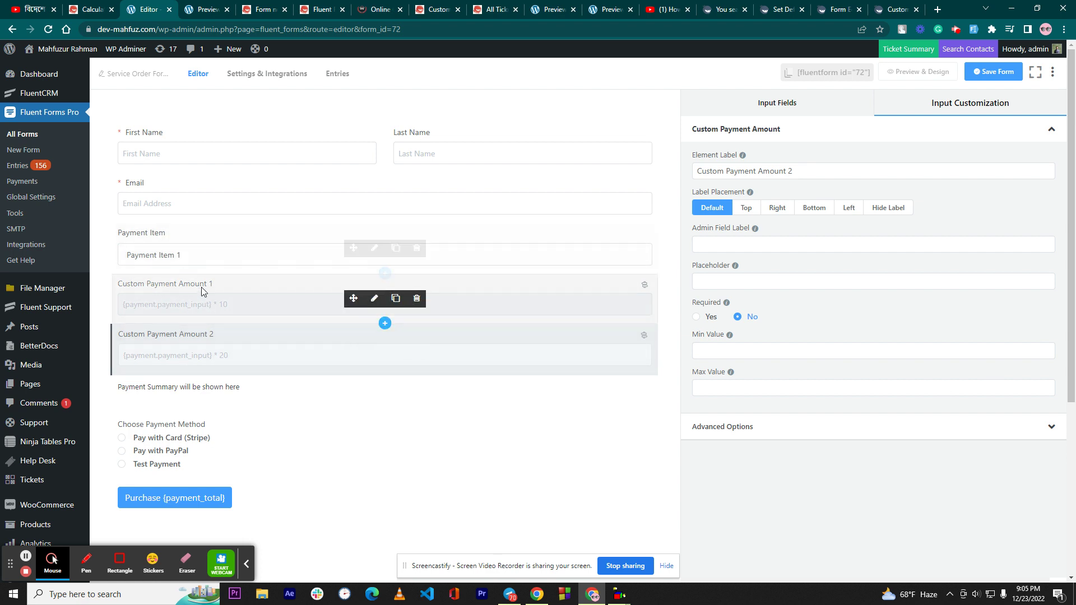
left_click(361, 304)
scroll(805, 352, "down", 4)
scroll(805, 351, "up", 4)
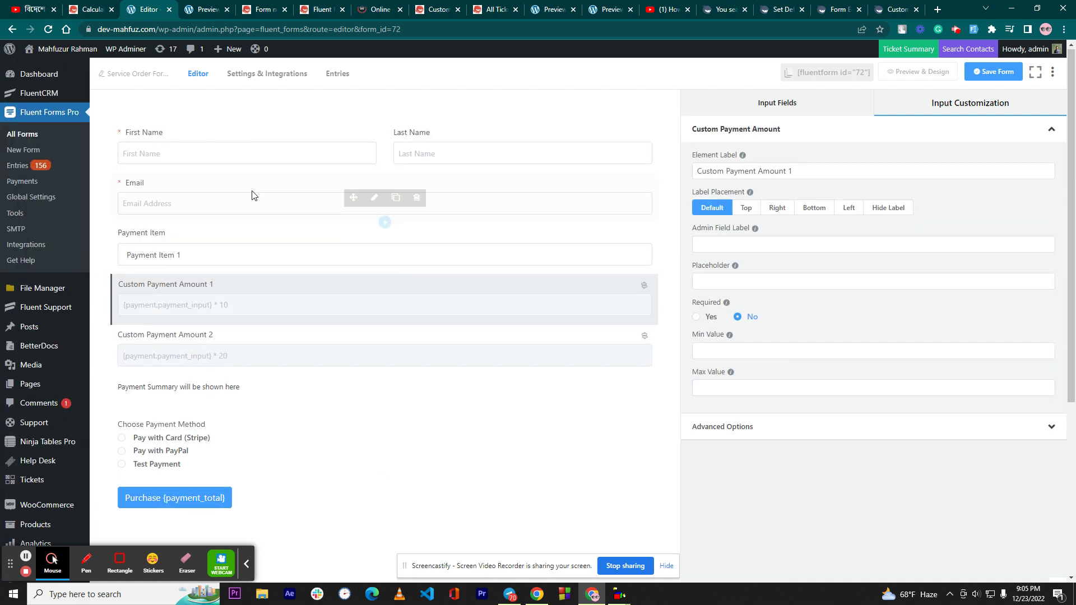
left_click(824, 428)
scroll(802, 414, "down", 6)
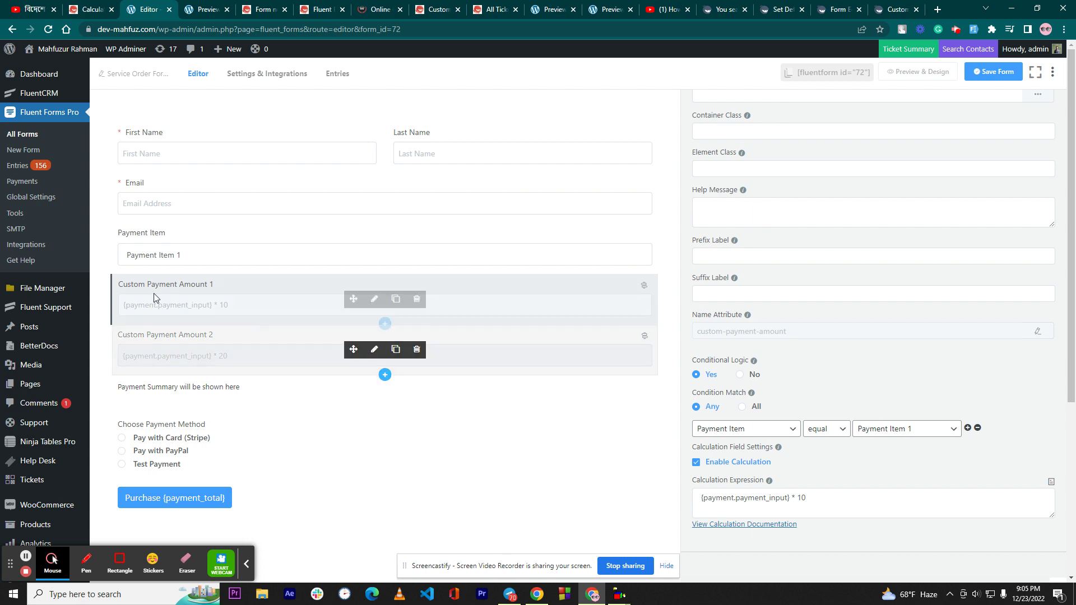
left_click(818, 499)
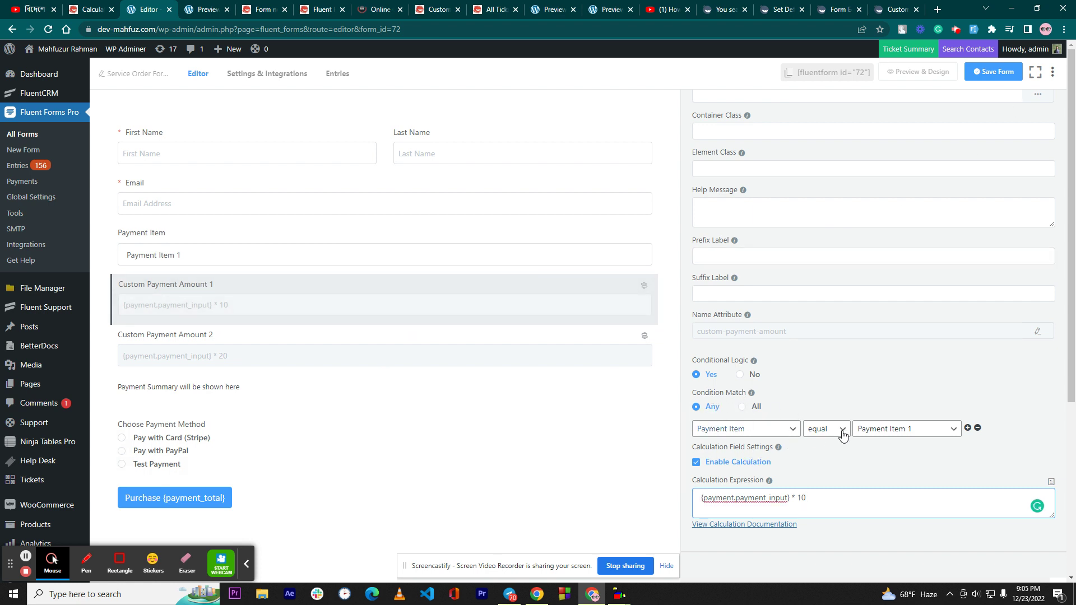
Review Custom Payment Amount 2's advanced settings, then save the form
left_click(194, 348)
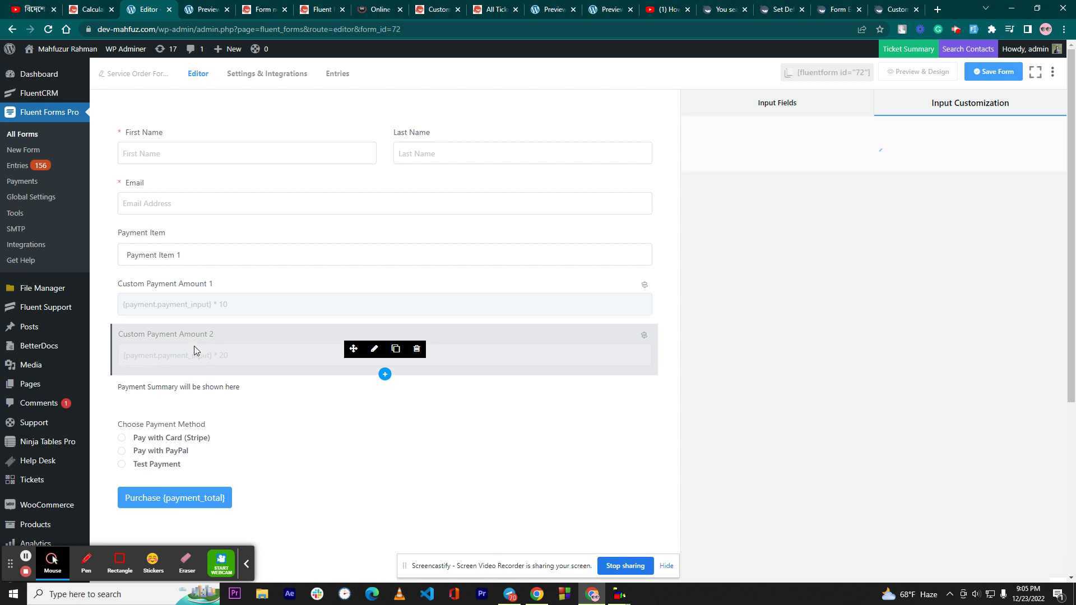
scroll(766, 411, "down", 2)
left_click(752, 321)
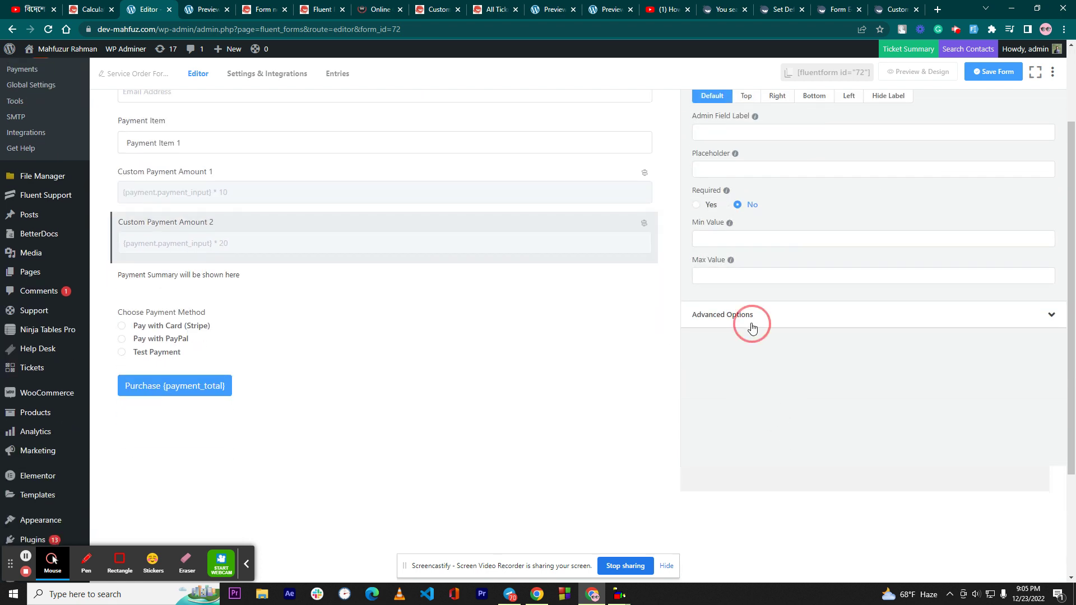
scroll(595, 350, "up", 2)
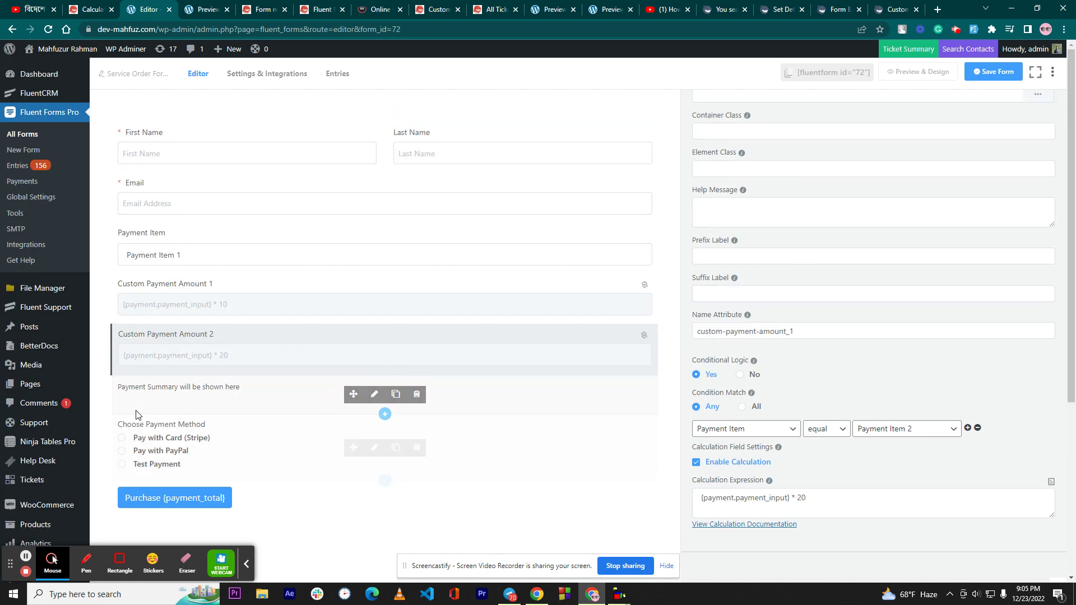
left_click(176, 399)
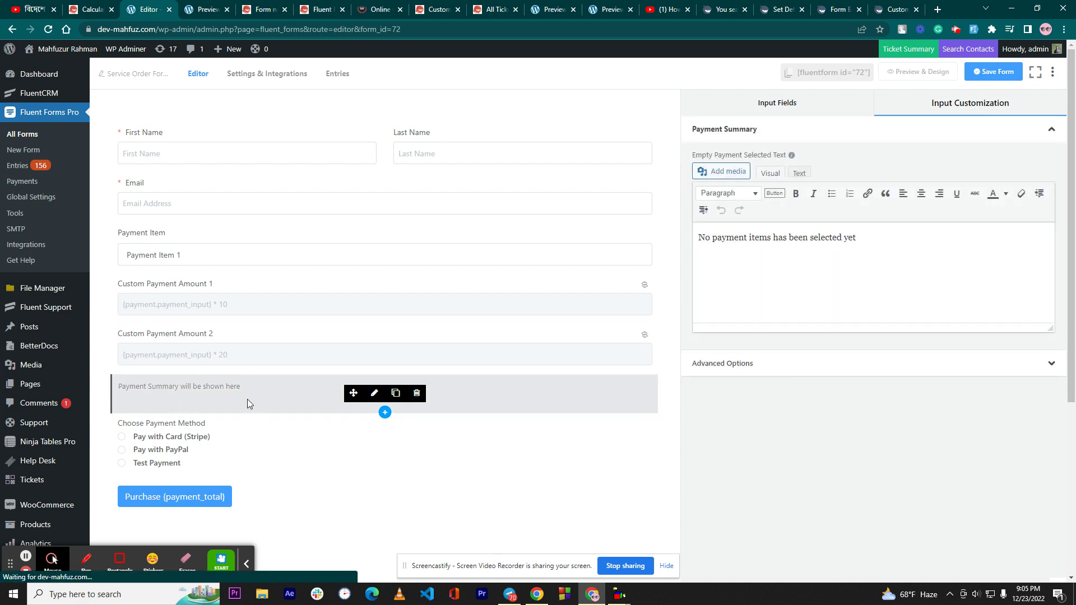
left_click(215, 451)
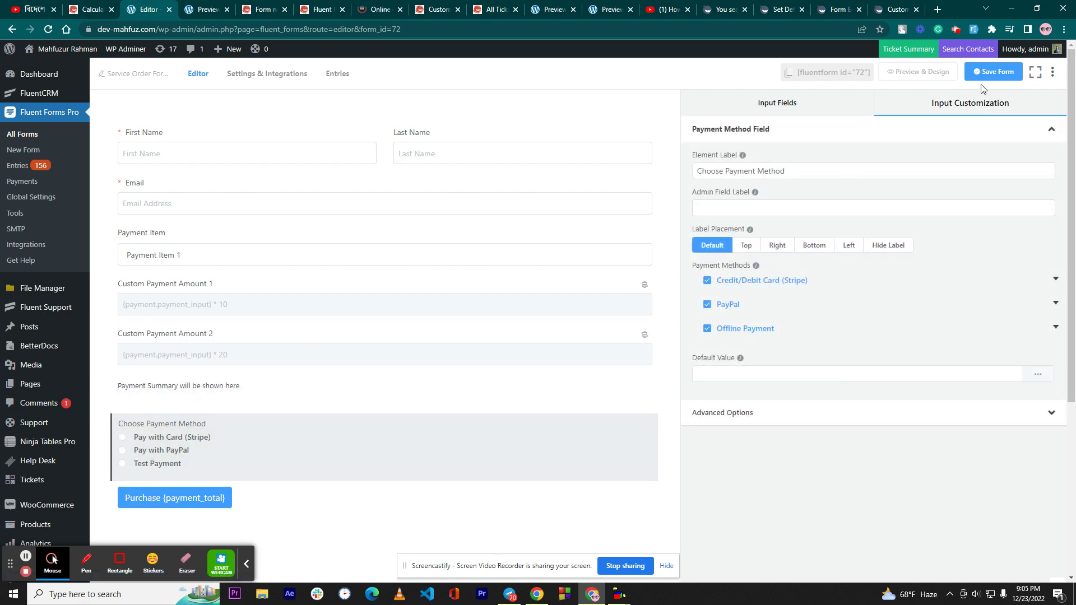
left_click(989, 72)
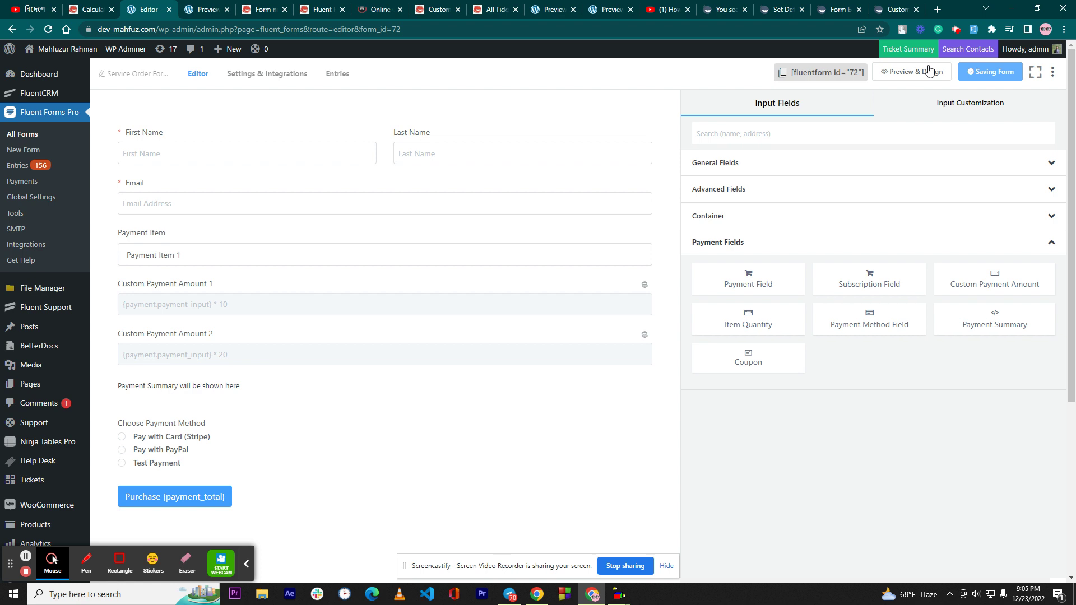
Preview the form and switch Payment Item to 2, then 3, then back to 2 to compare totals
left_click(911, 72)
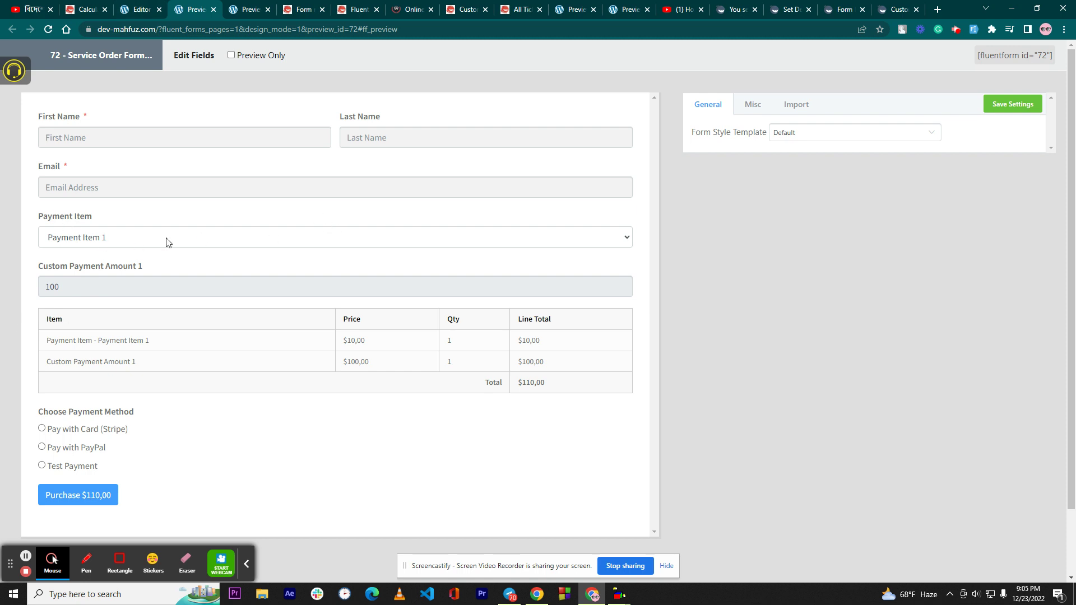
left_click(82, 241)
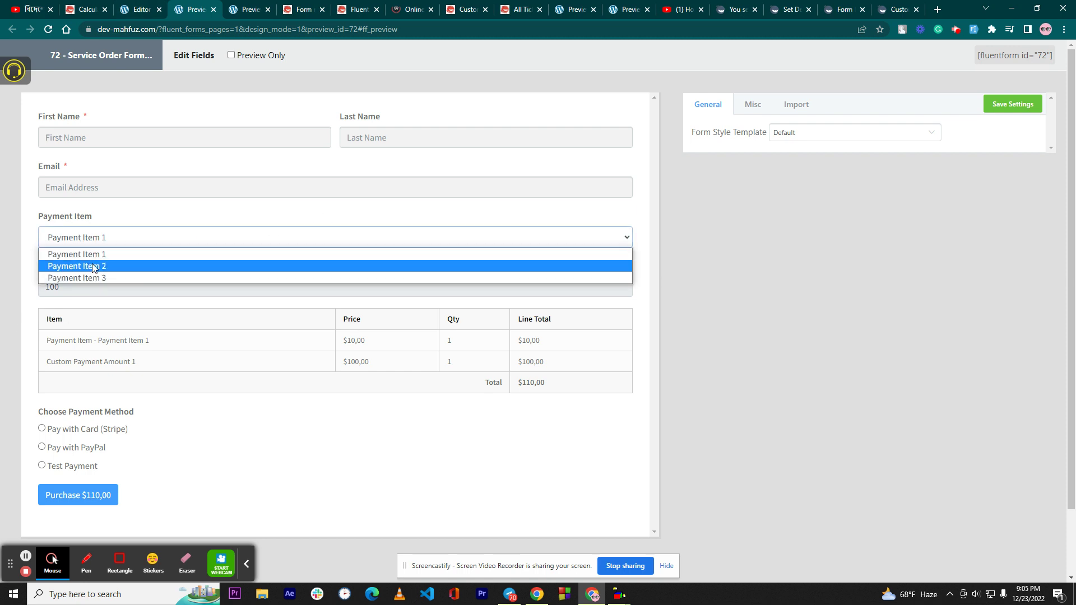
left_click(91, 266)
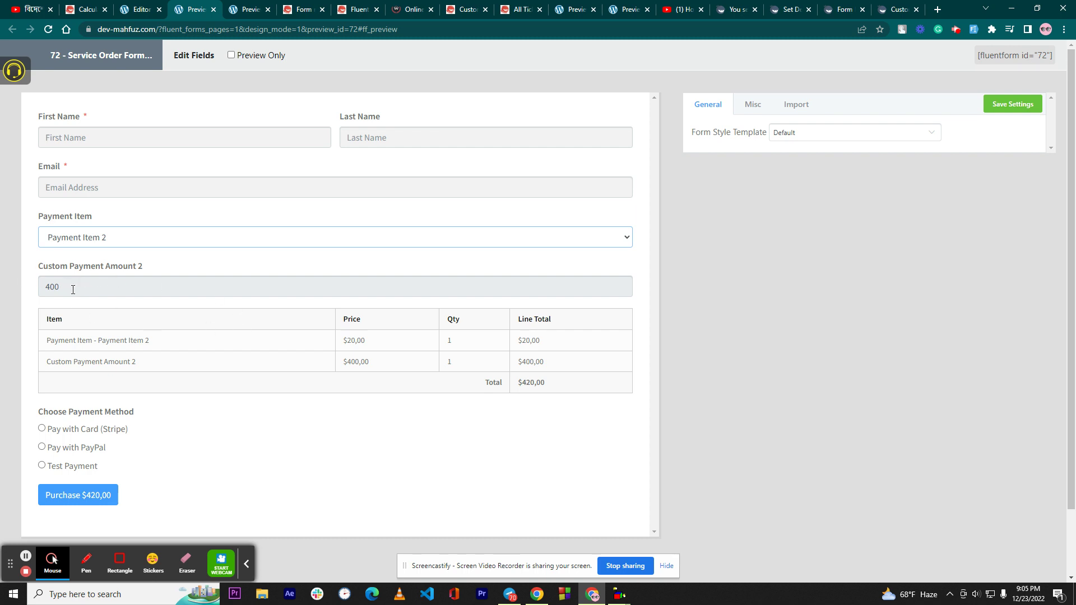
left_click(100, 242)
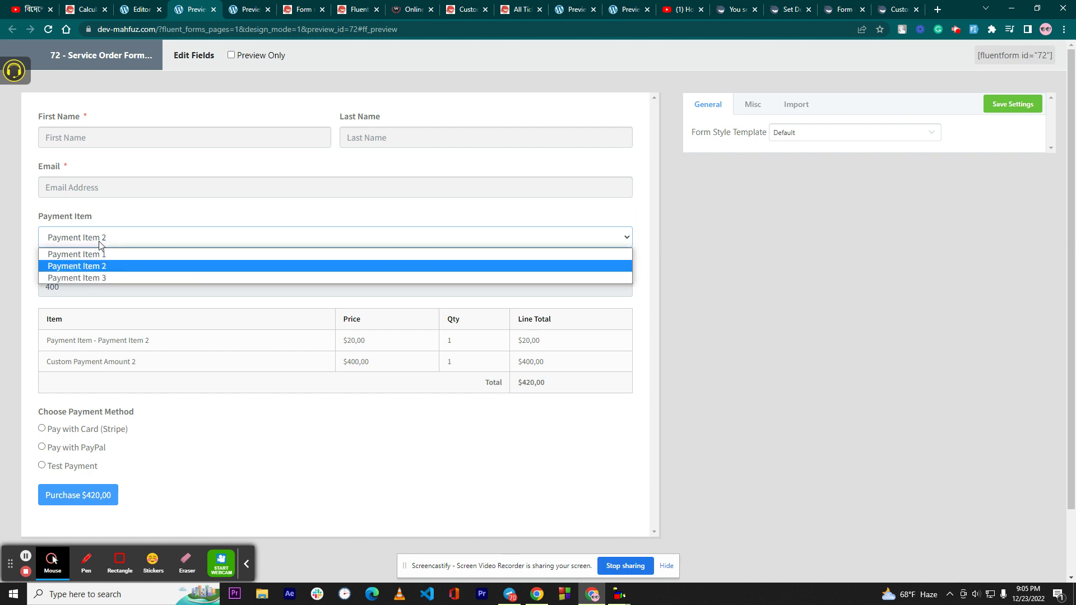
left_click(97, 277)
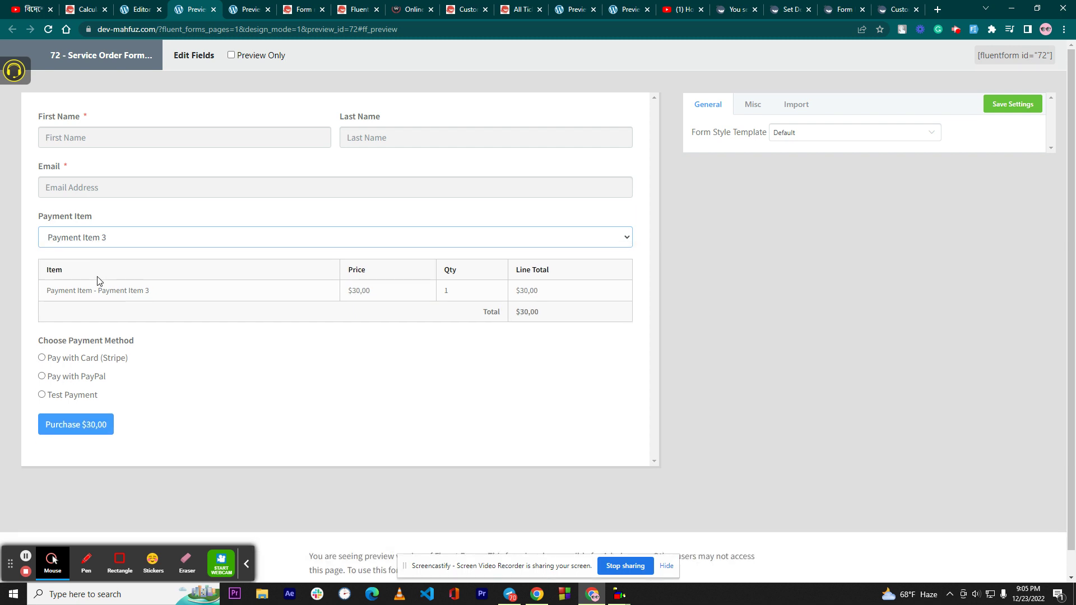
left_click(102, 244)
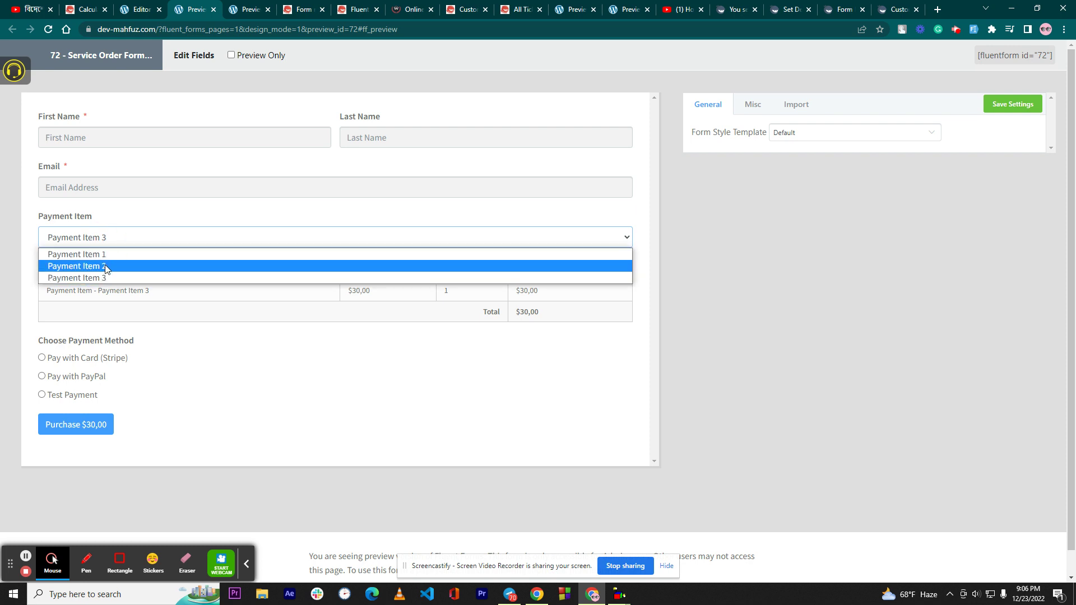
left_click(104, 266)
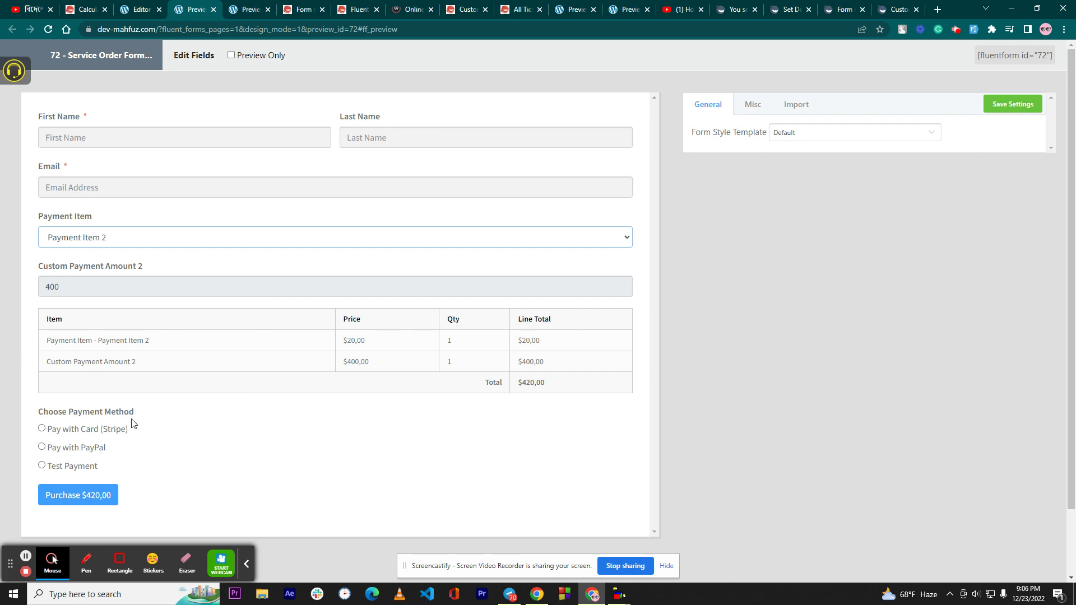
Select PayPal as the payment method in the preview
scroll(134, 423, "down", 2)
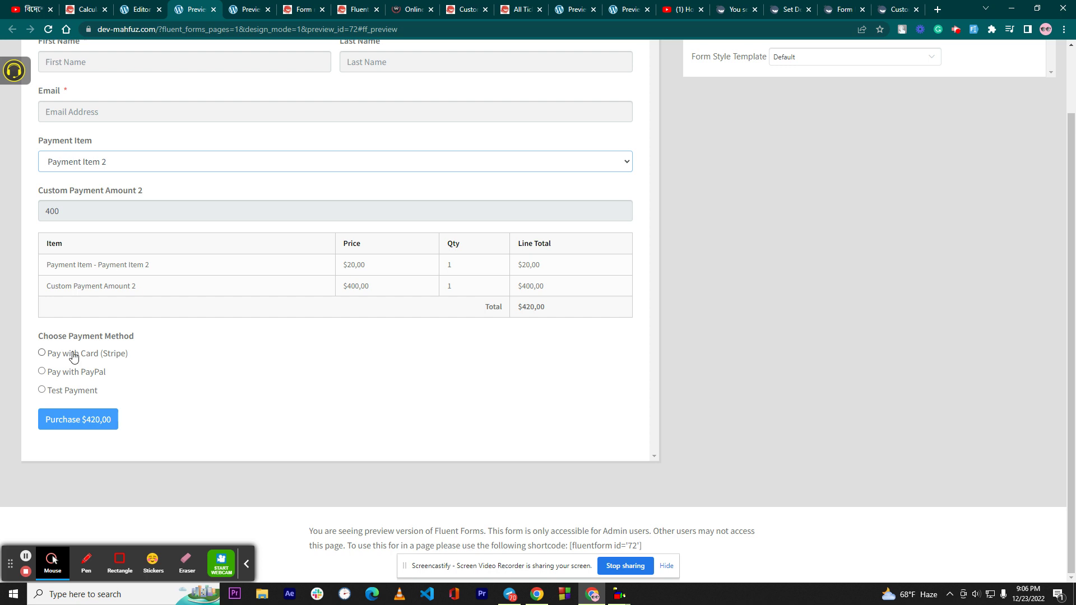
left_click(72, 354)
left_click(73, 372)
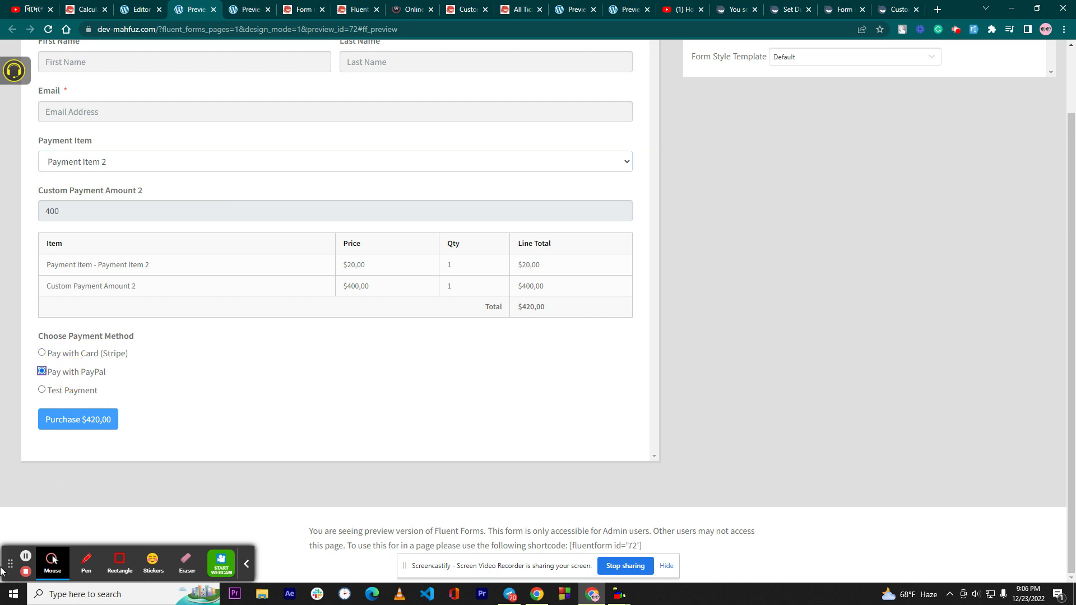